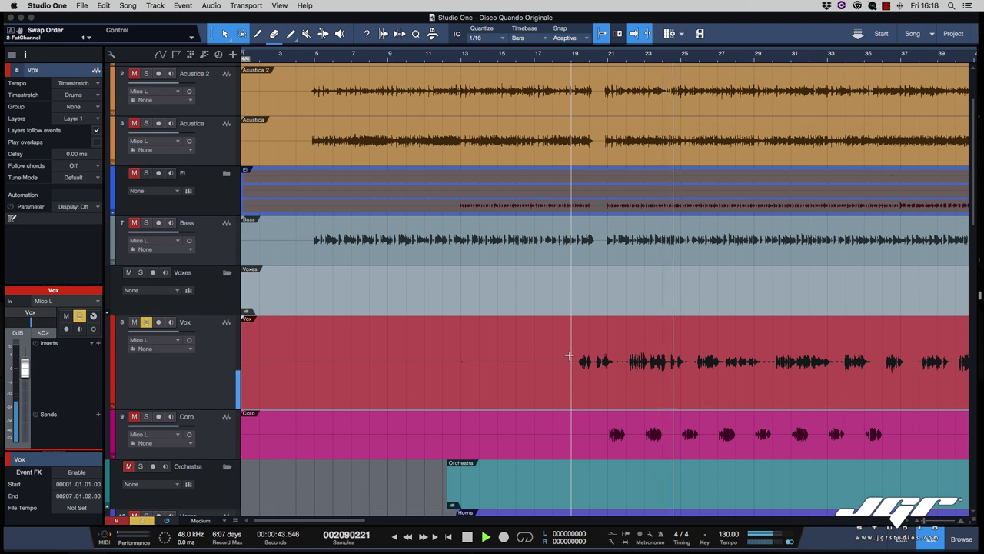
# Step: Switch on the Fat Channel gate for the Vox track and set its threshold to about -34 dB during playback
pyautogui.press('space')
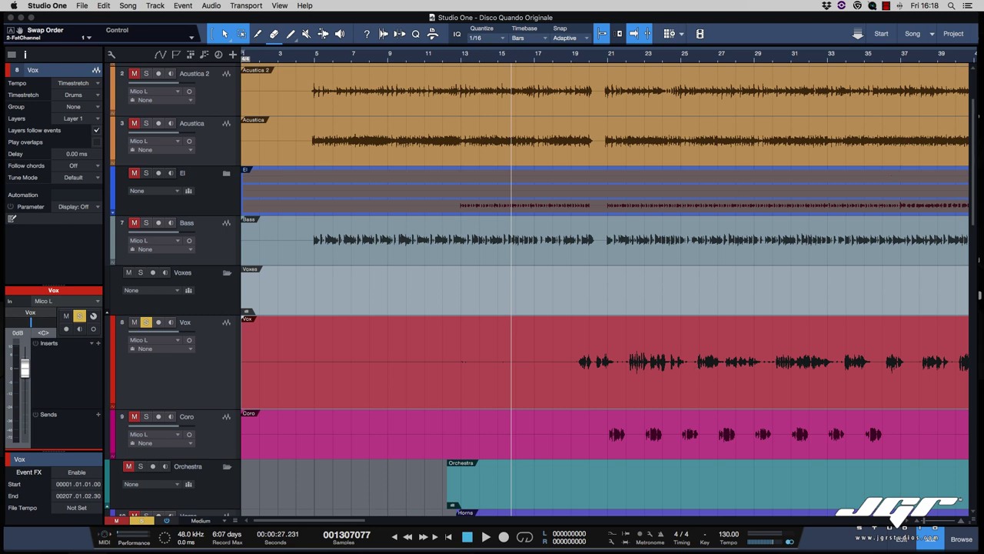
pyautogui.moveTo(698, 187); pyautogui.dragTo(495, 76)
pyautogui.click(471, 122)
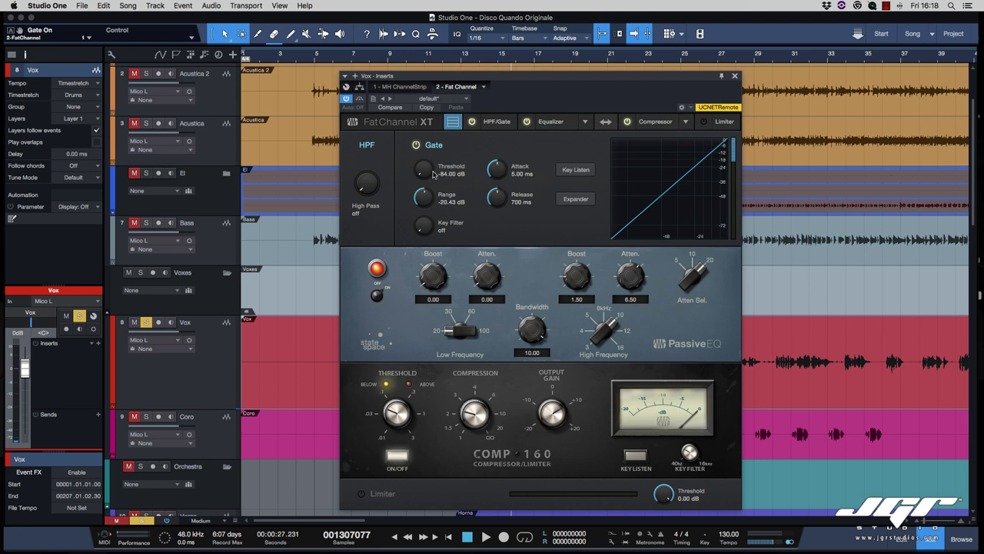
pyautogui.moveTo(427, 173); pyautogui.dragTo(428, 163)
pyautogui.press('space')
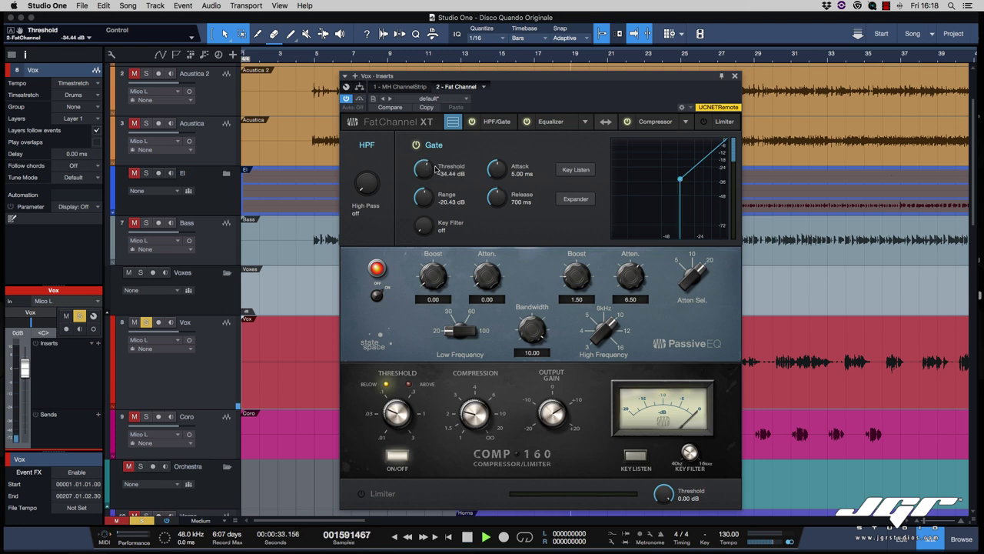
pyautogui.moveTo(552, 90); pyautogui.dragTo(354, 96)
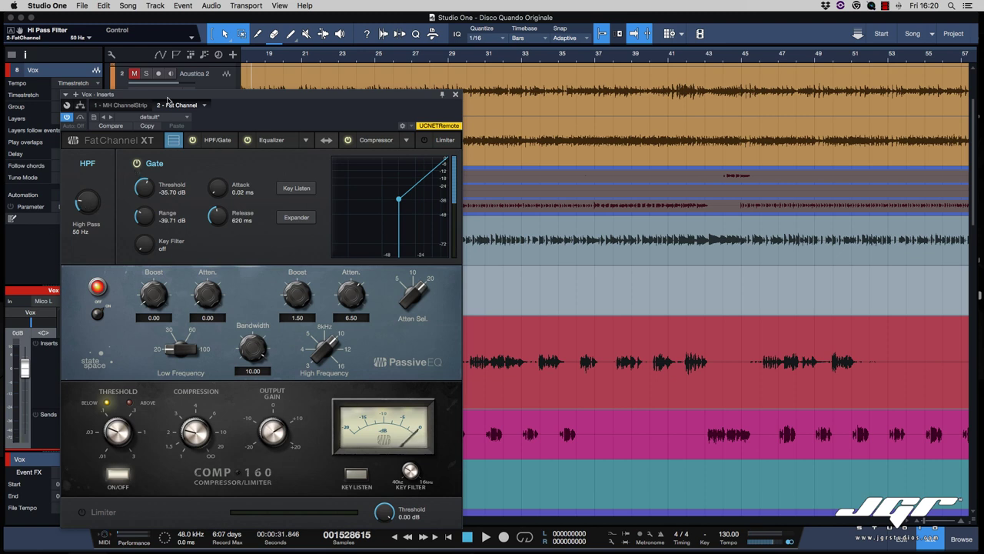
# Step: Try the Fat Channel's compressor-before-equalizer order and return to the equalizer-first order
pyautogui.moveTo(161, 93); pyautogui.dragTo(268, 72)
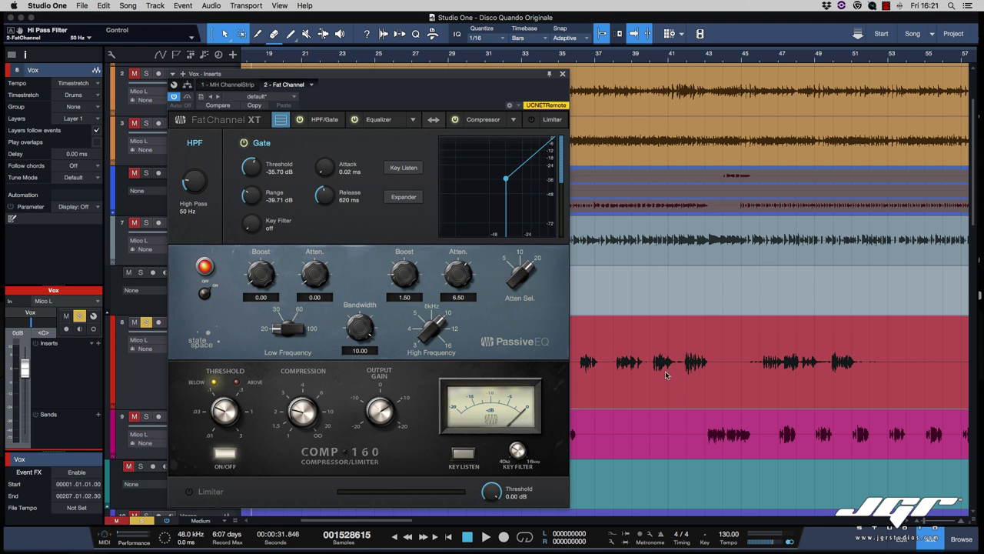
pyautogui.hscroll(-10, 683, 389)
pyautogui.hscroll(10, 698, 366)
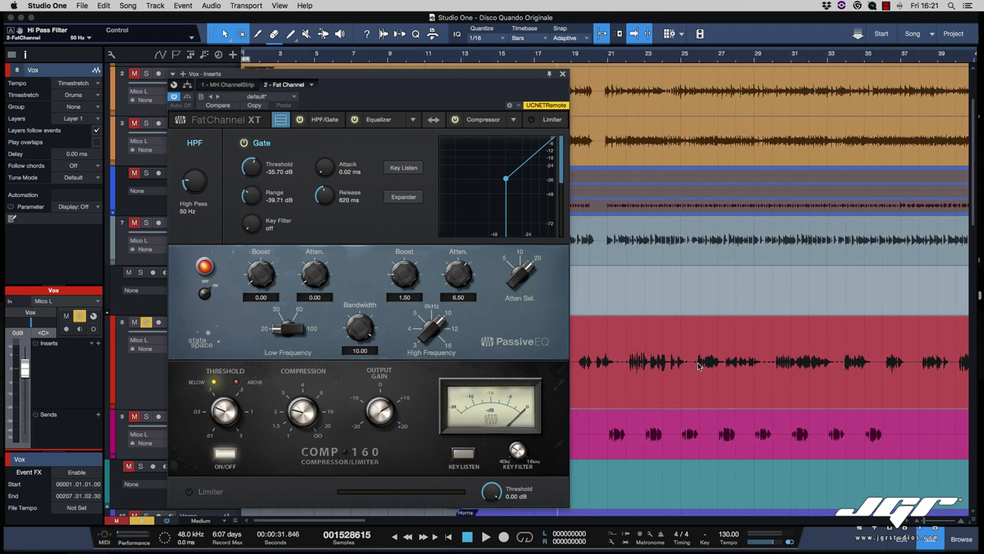
pyautogui.hscroll(-12, 698, 366)
pyautogui.moveTo(470, 78); pyautogui.dragTo(341, 60)
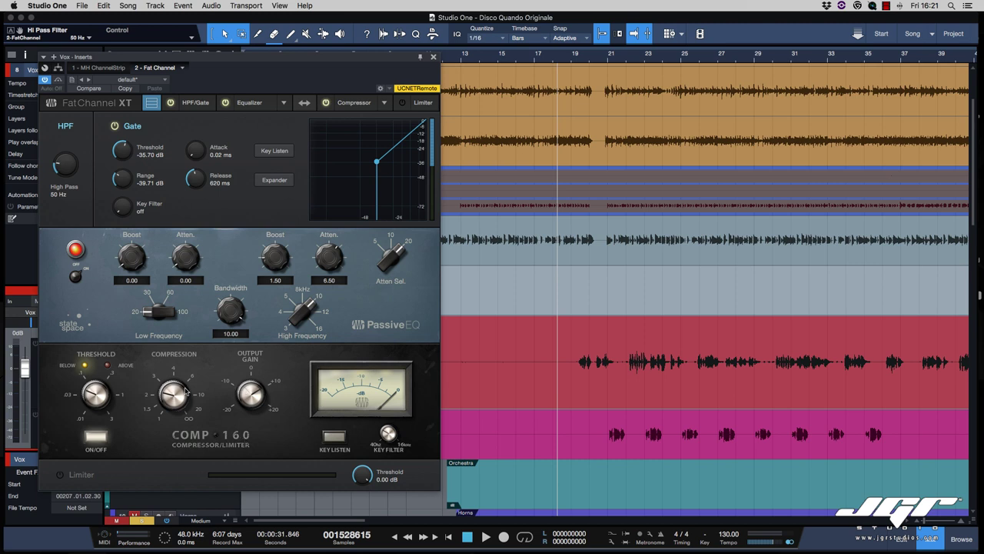
pyautogui.click(304, 104)
pyautogui.click(305, 105)
pyautogui.click(304, 105)
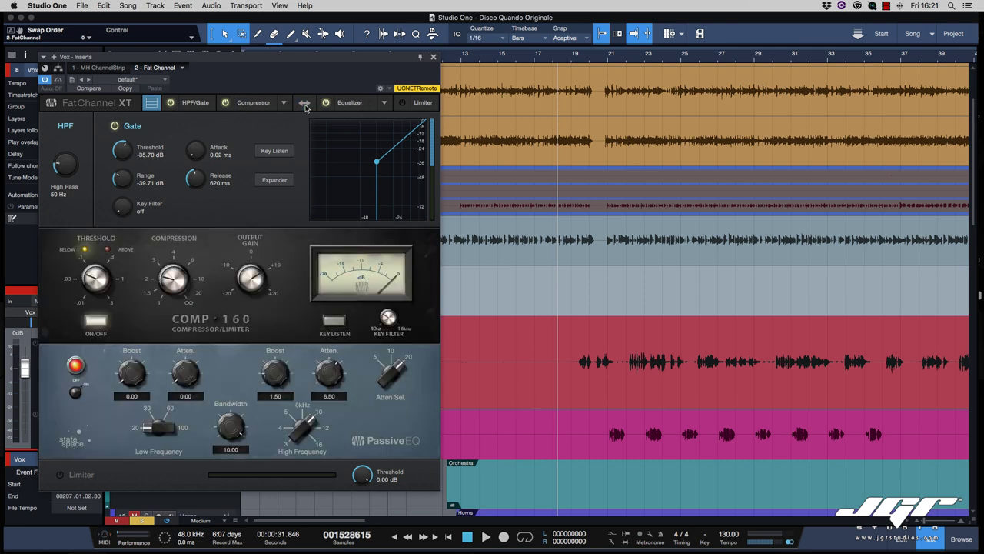
pyautogui.click(305, 104)
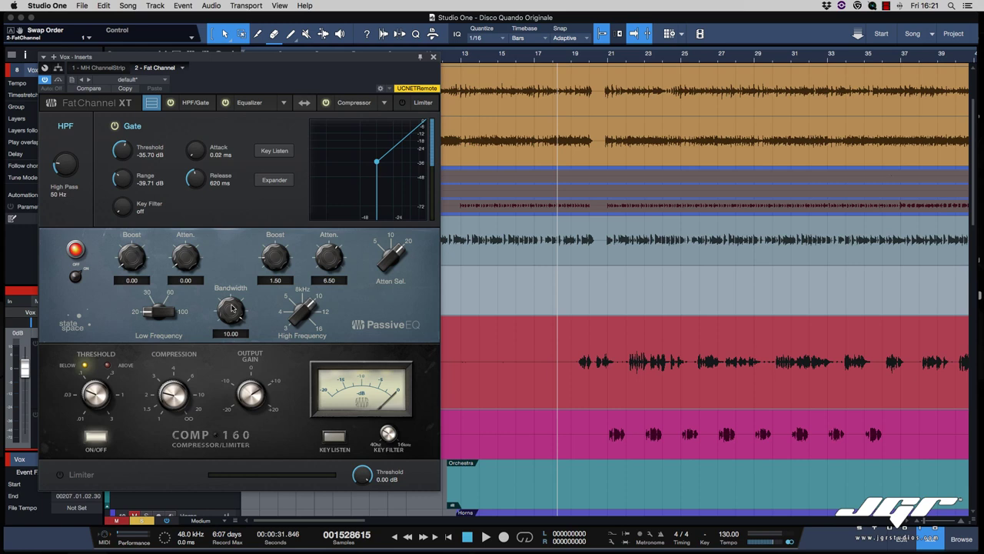
# Step: Shape the playing vocal in Passive EQ with high boost 6.75, low frequency 30 and low attenuation 2.90, and close the plug-in
pyautogui.press('space')
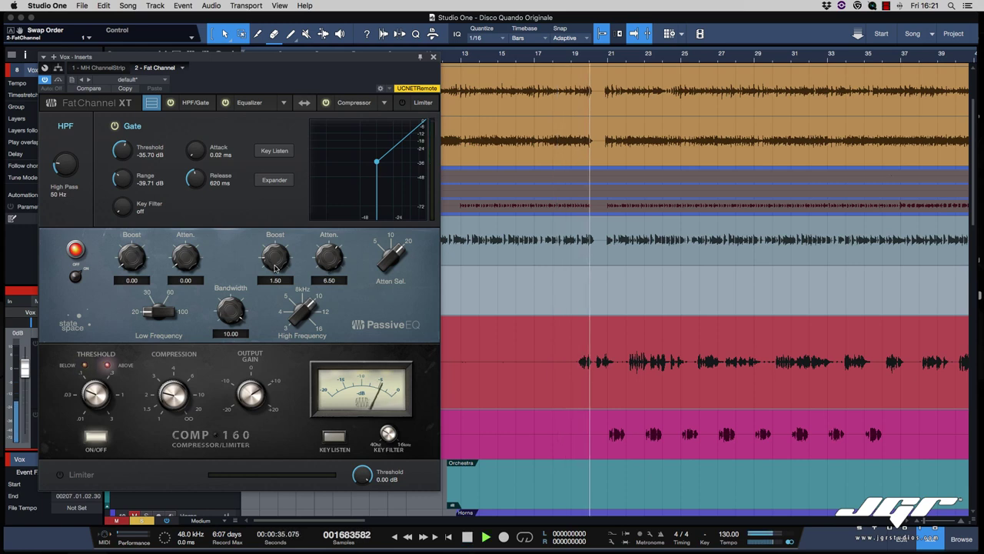
pyautogui.moveTo(274, 256); pyautogui.dragTo(274, 209)
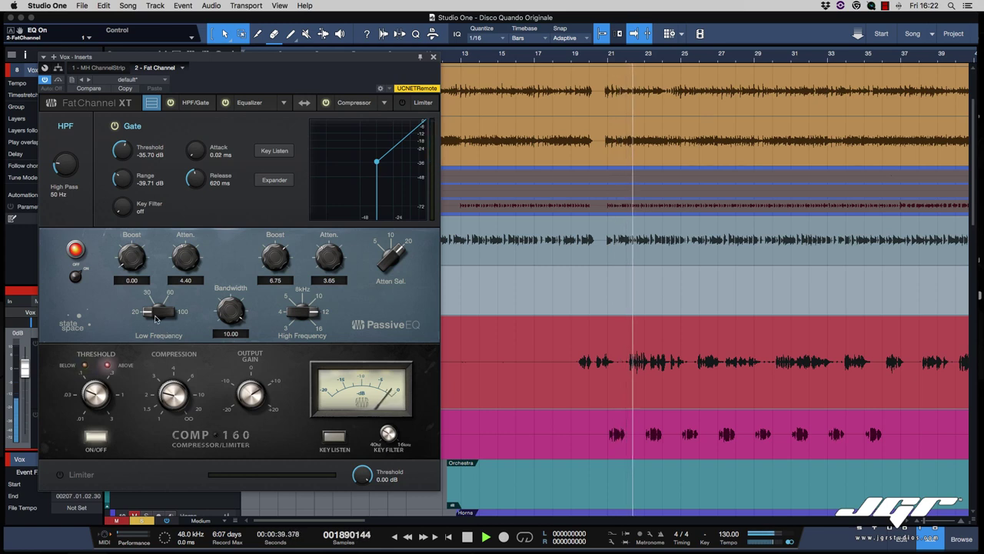
pyautogui.moveTo(156, 318); pyautogui.dragTo(154, 296)
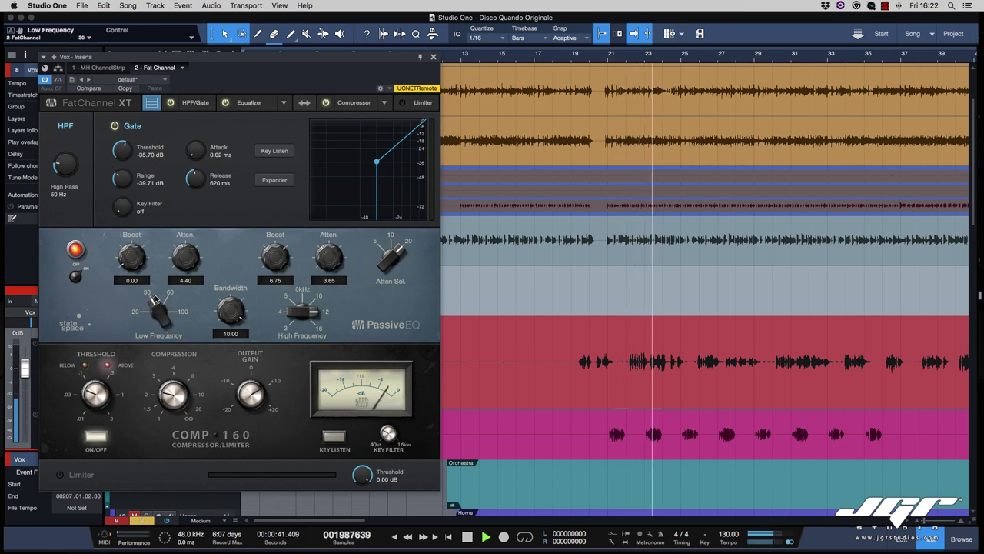
pyautogui.moveTo(184, 260); pyautogui.dragTo(184, 274)
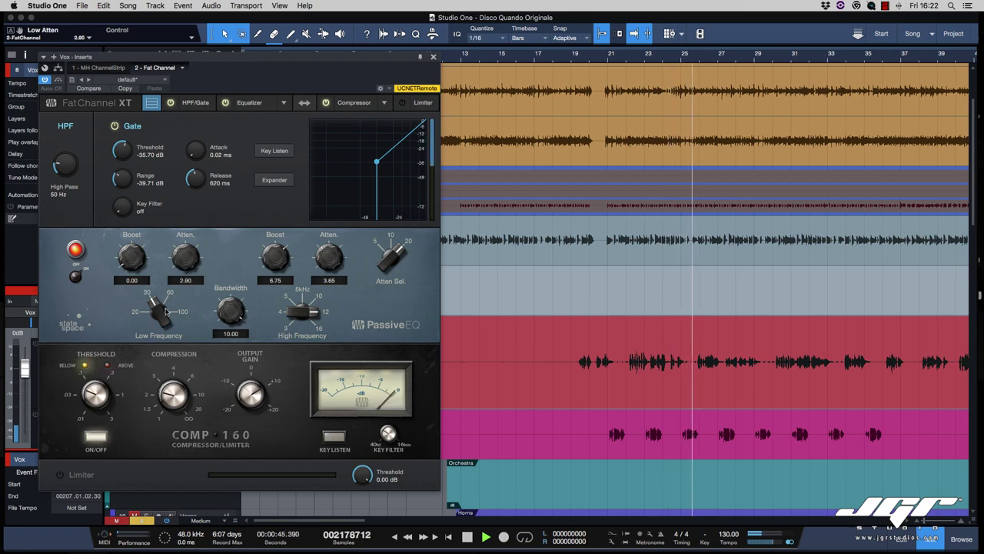
pyautogui.click(433, 57)
# Step: Audition the DISCOQUANDO Remastered track in solo as a reference, lower its volume to -13.2, and release the solo
pyautogui.scroll(-10, 472, 251)
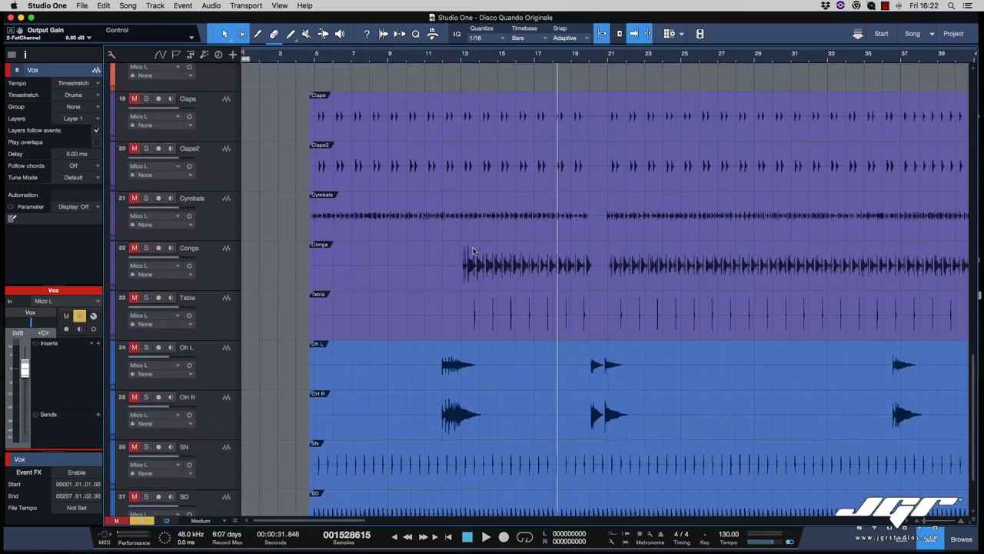
pyautogui.scroll(-3, 472, 251)
pyautogui.click(140, 453)
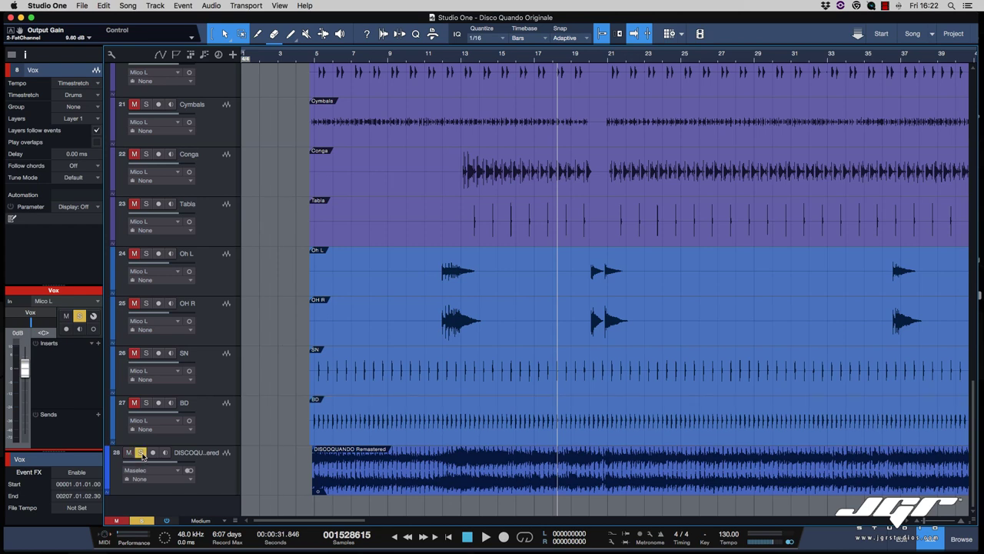
pyautogui.moveTo(160, 463); pyautogui.dragTo(158, 463)
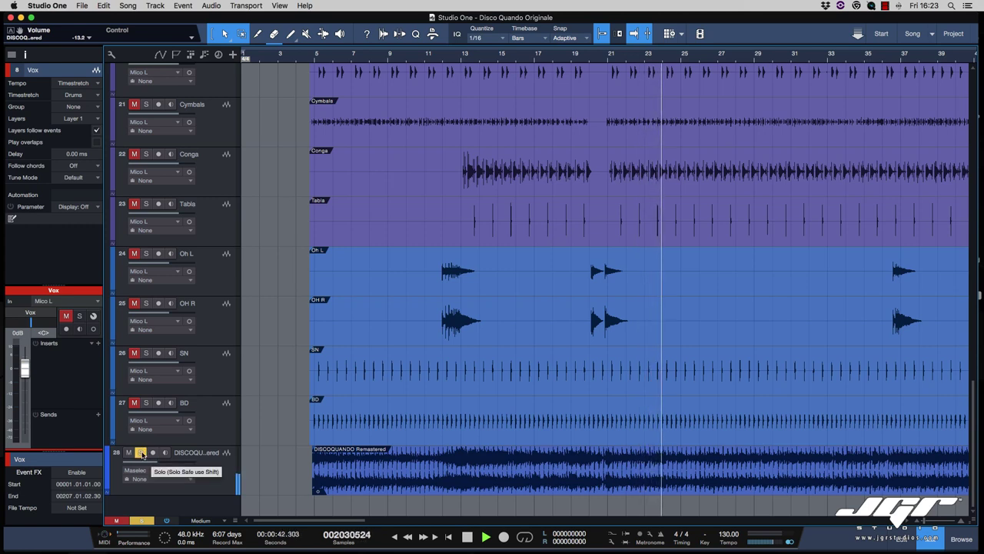
pyautogui.press('space')
pyautogui.click(142, 454)
# Step: Play back the full mix with the vocal, review the Vox Fat Channel settings, and close the plug-in
pyautogui.scroll(20, 391, 422)
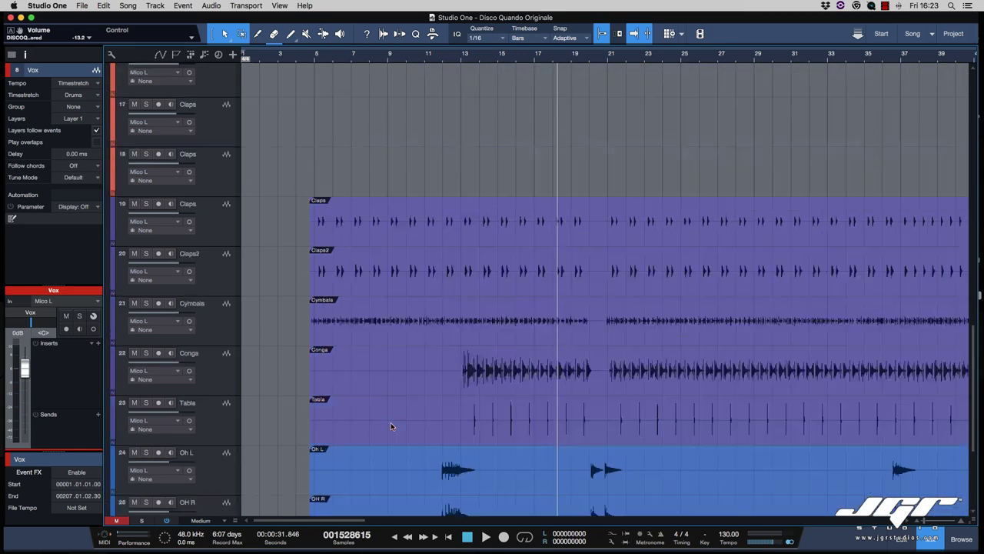
pyautogui.scroll(3, 387, 422)
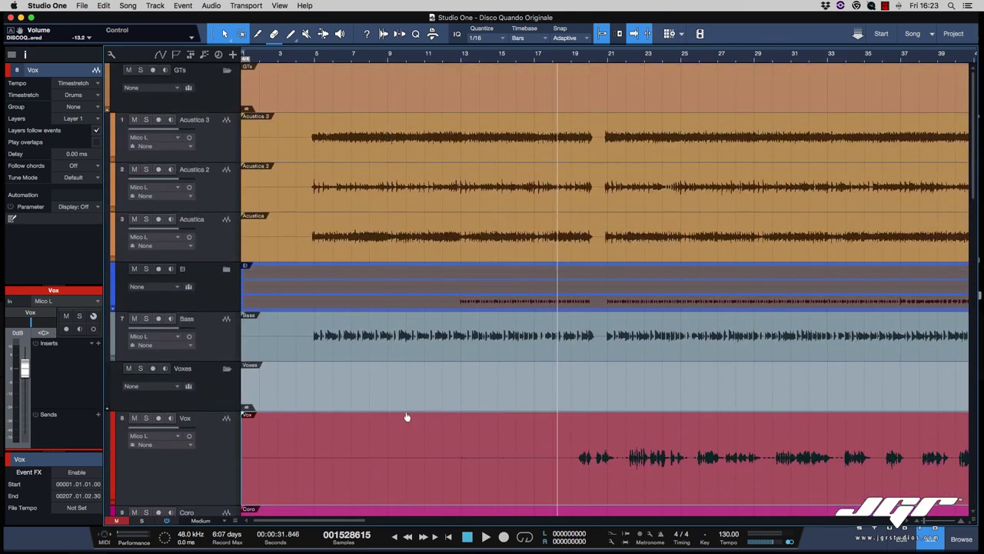
pyautogui.scroll(-5, 408, 414)
pyautogui.press('space')
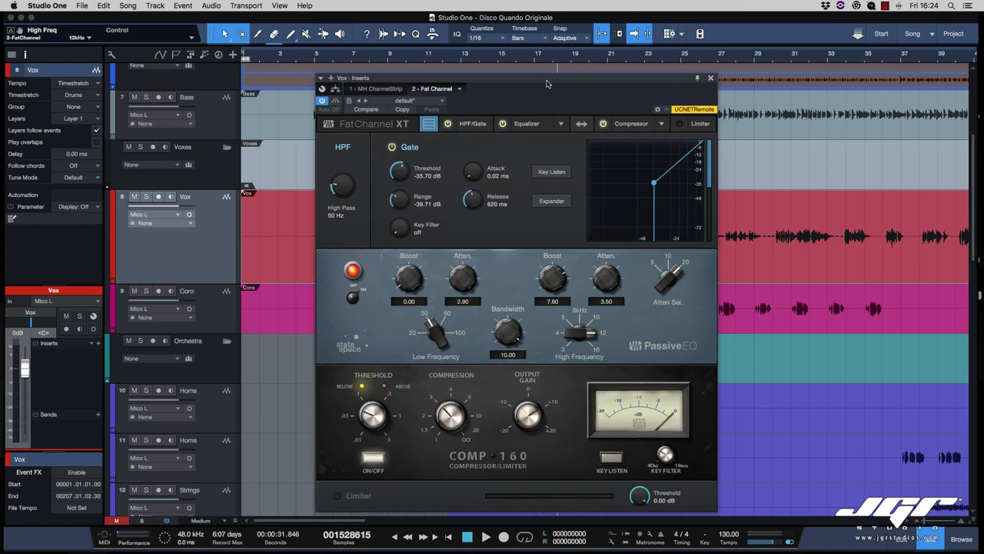
pyautogui.moveTo(548, 84); pyautogui.dragTo(546, 84)
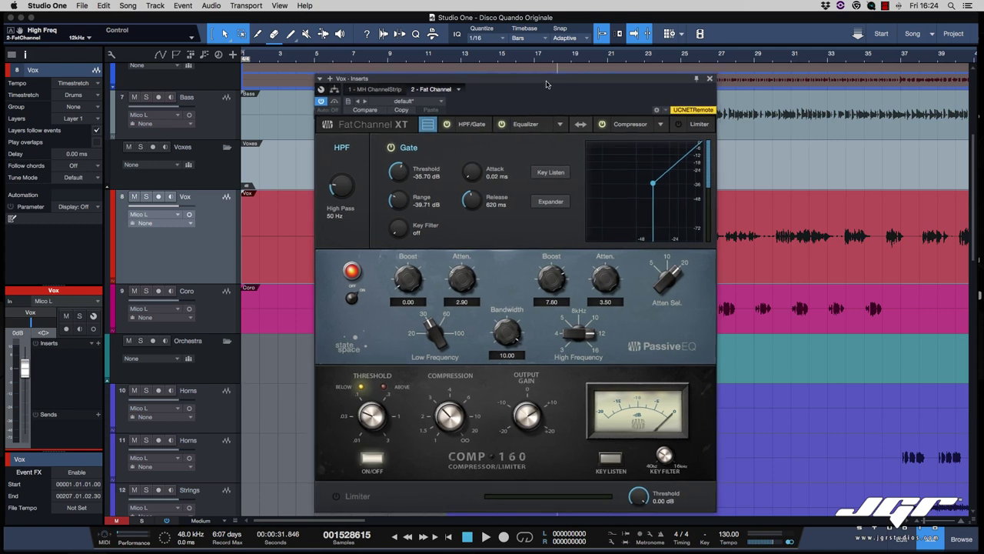
pyautogui.click(709, 79)
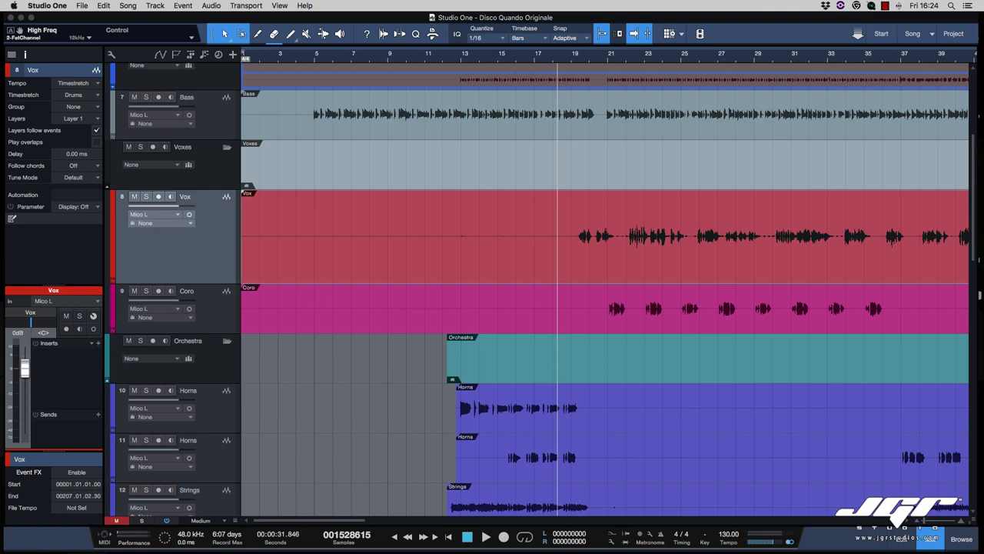
# Step: Solo the Vox track and adjust FabFilter Pro-G during playback: threshold about -40 dB, plus the ratio and knee
pyautogui.press('space')
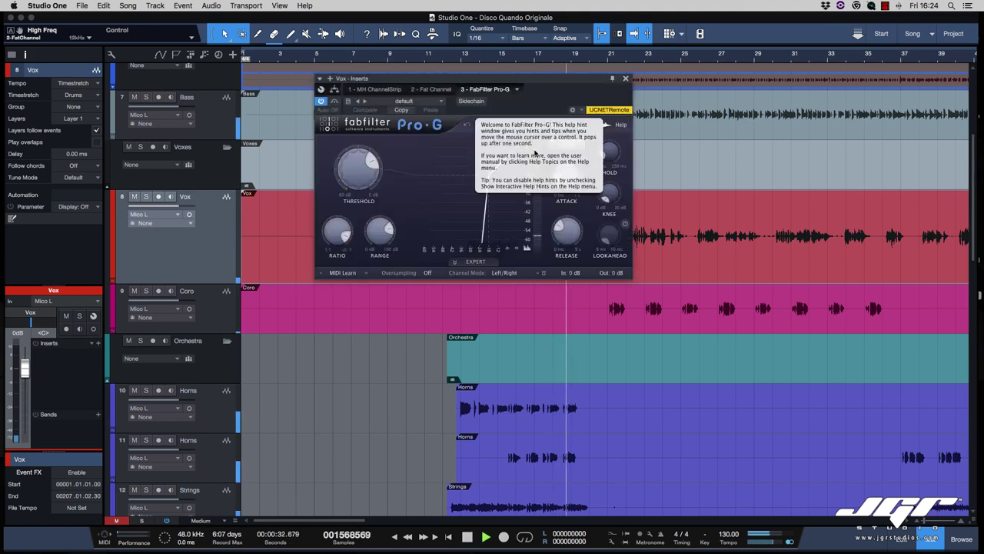
pyautogui.click(146, 196)
pyautogui.moveTo(357, 167)
pyautogui.mouseDown()
pyautogui.moveTo(361, 203)
pyautogui.moveTo(355, 182)
pyautogui.mouseUp()
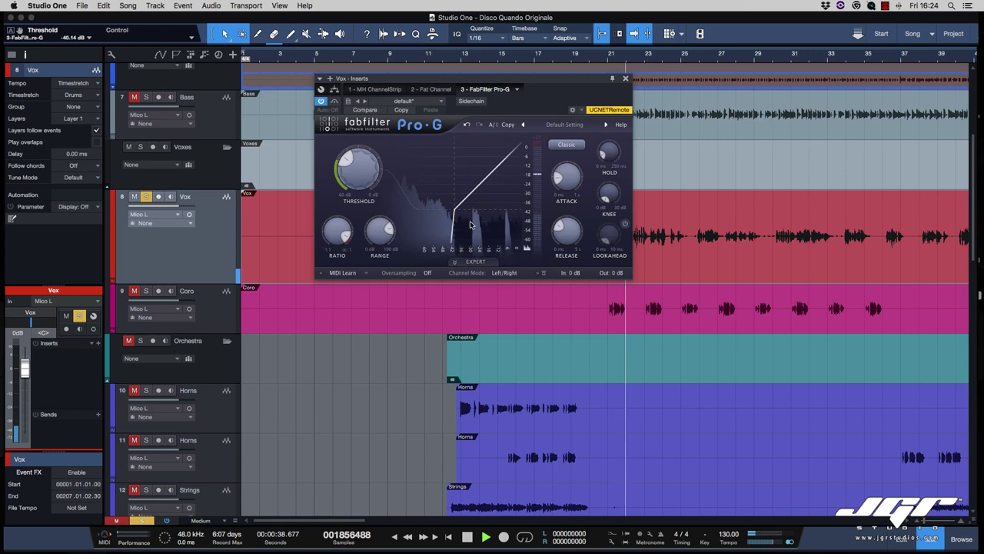
pyautogui.moveTo(346, 233); pyautogui.dragTo(332, 236)
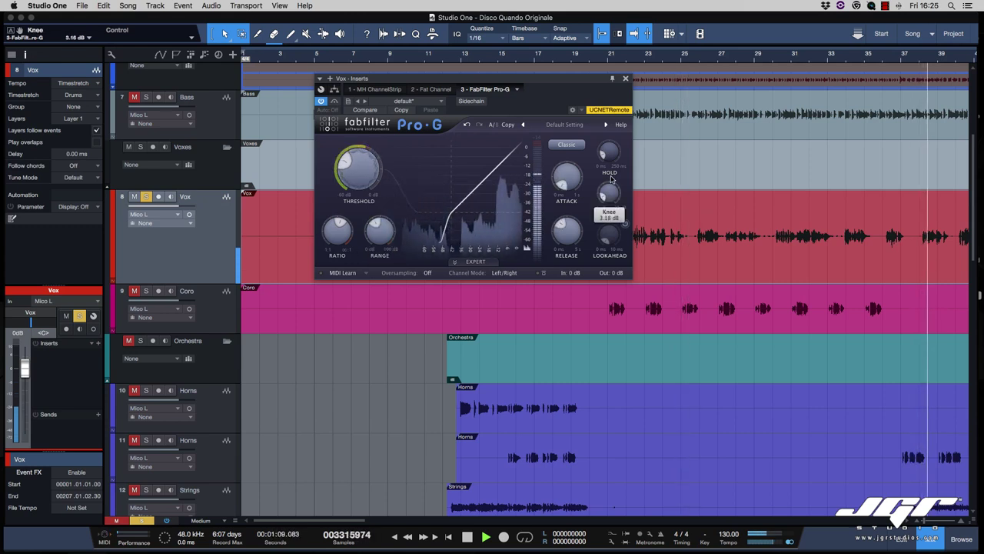
pyautogui.moveTo(613, 198); pyautogui.dragTo(613, 196)
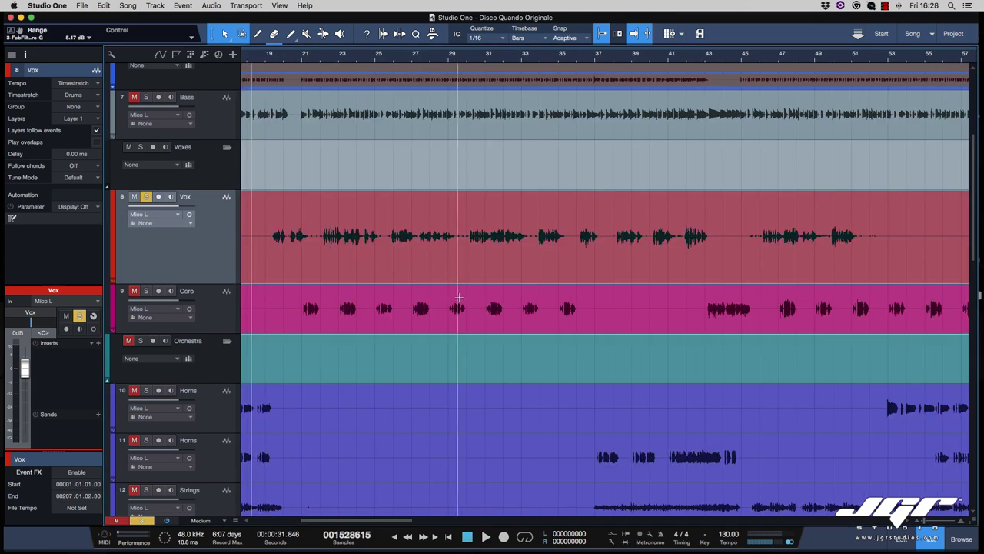
# Step: Split the Vox event at bar 19 and delete the part before the singing starts
pyautogui.hscroll(-8, 276, 257)
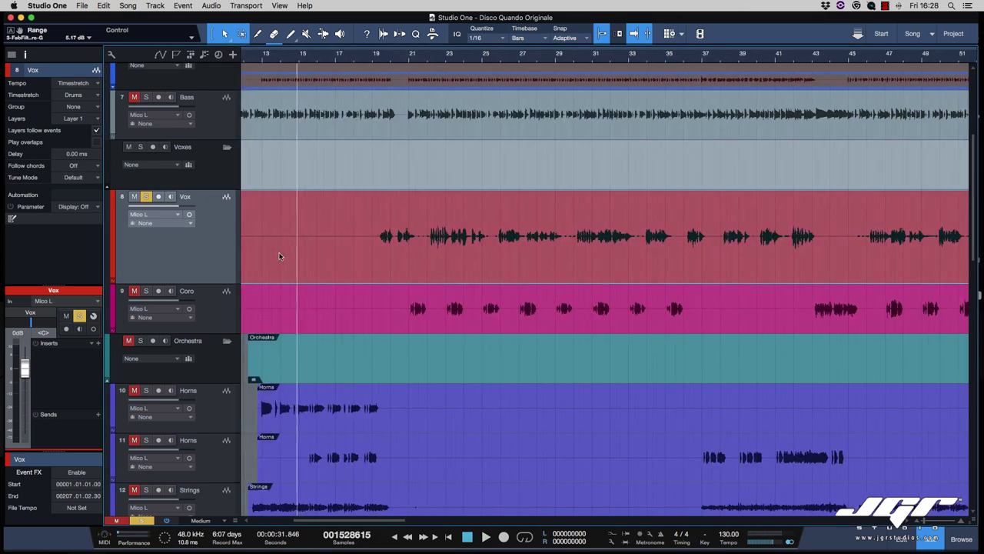
pyautogui.press('3')
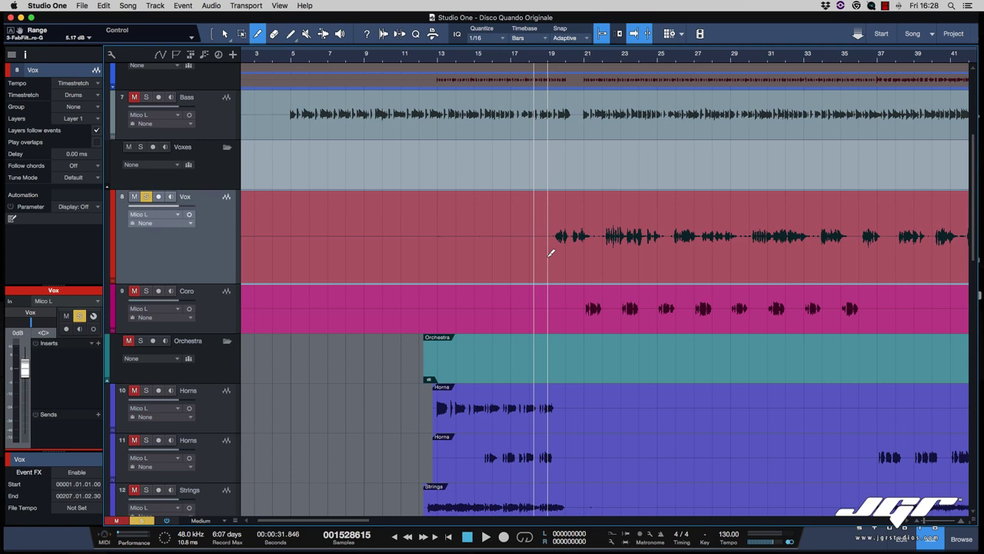
pyautogui.click(548, 256)
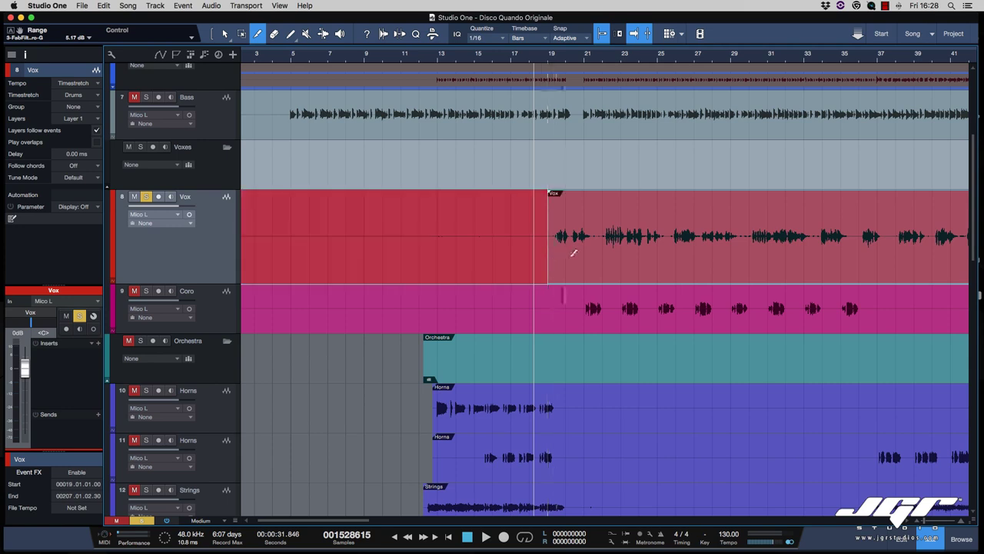
pyautogui.hscroll(-2, 503, 263)
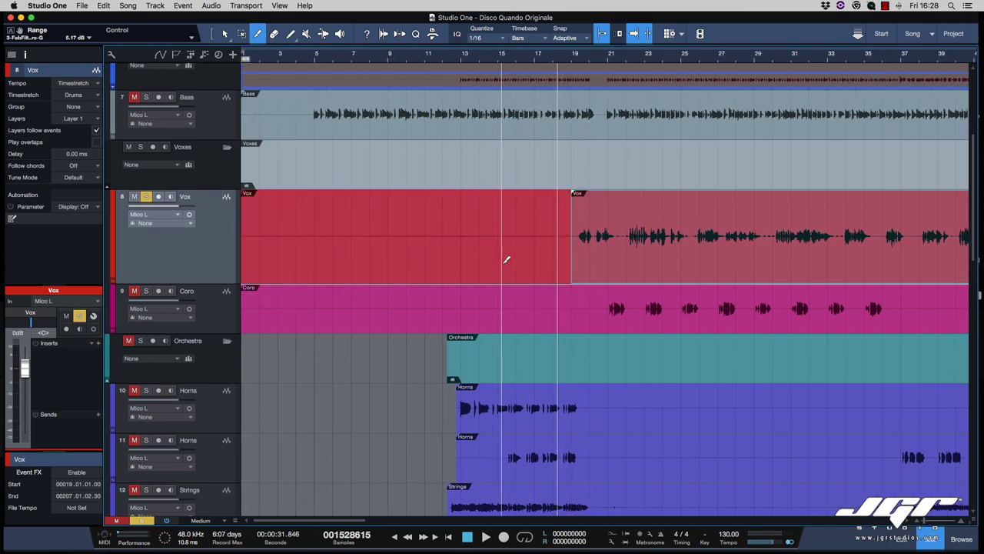
pyautogui.press('1')
pyautogui.click(517, 265)
pyautogui.press('Delete')
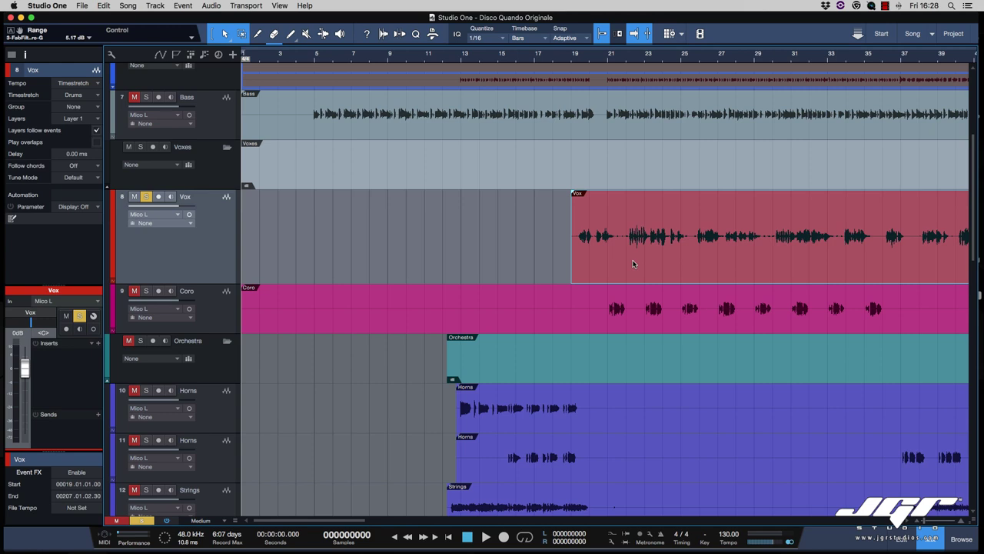
# Step: Open the Strip Silence settings for the Vox event
pyautogui.click(246, 5)
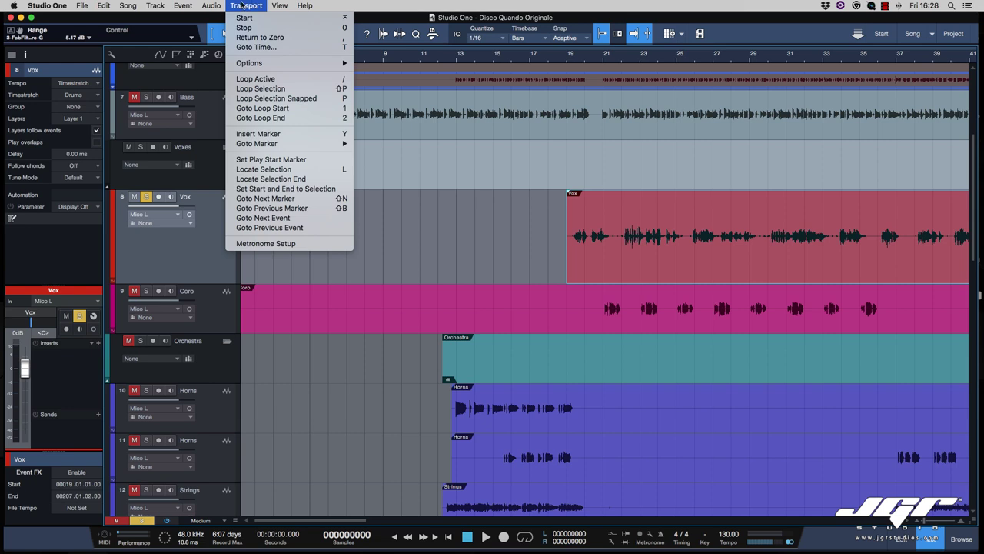
pyautogui.click(216, 5)
pyautogui.click(403, 37)
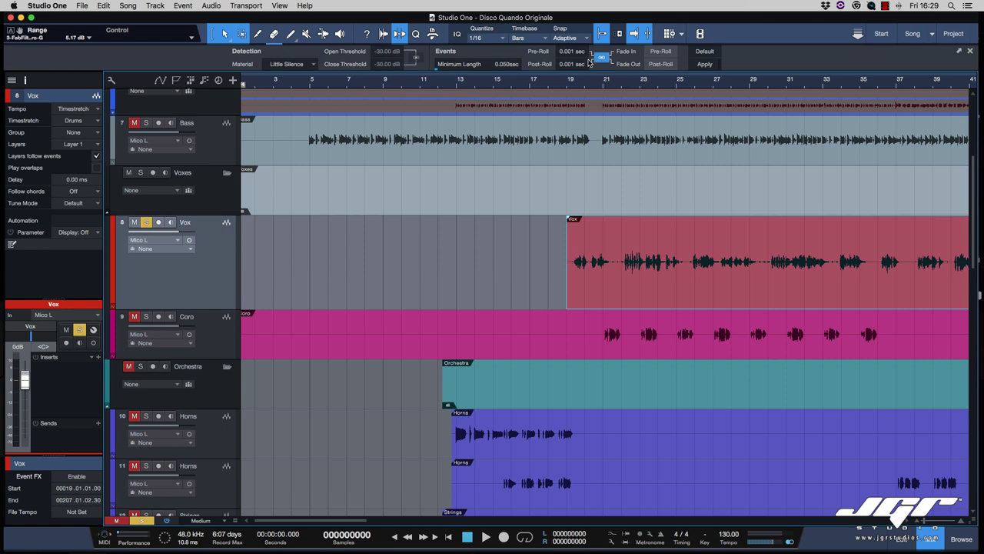
# Step: Try stripping silence from the Vox event with the Little Silence and Noise Floor material settings, undoing each attempt
pyautogui.click(704, 65)
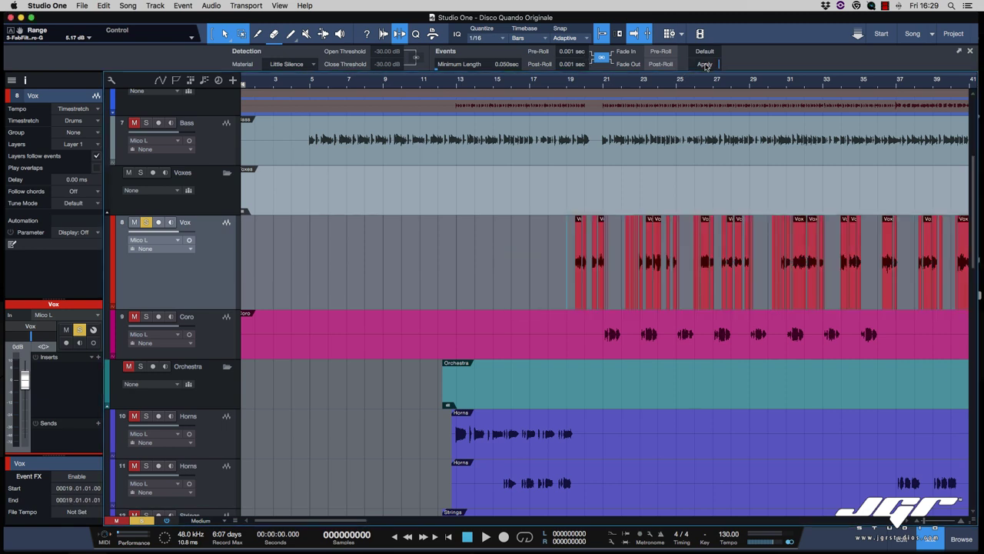
pyautogui.press('super+z')
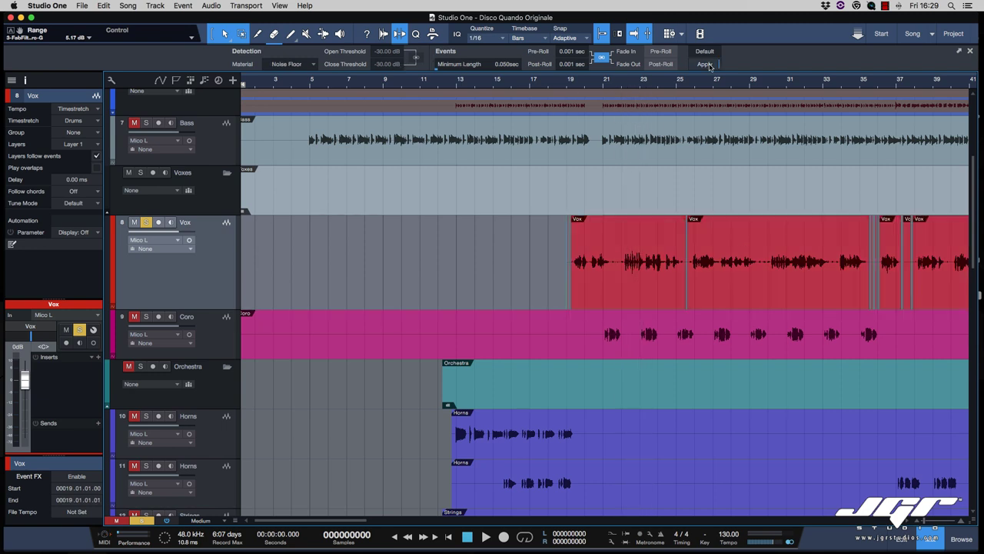
pyautogui.press('super+z')
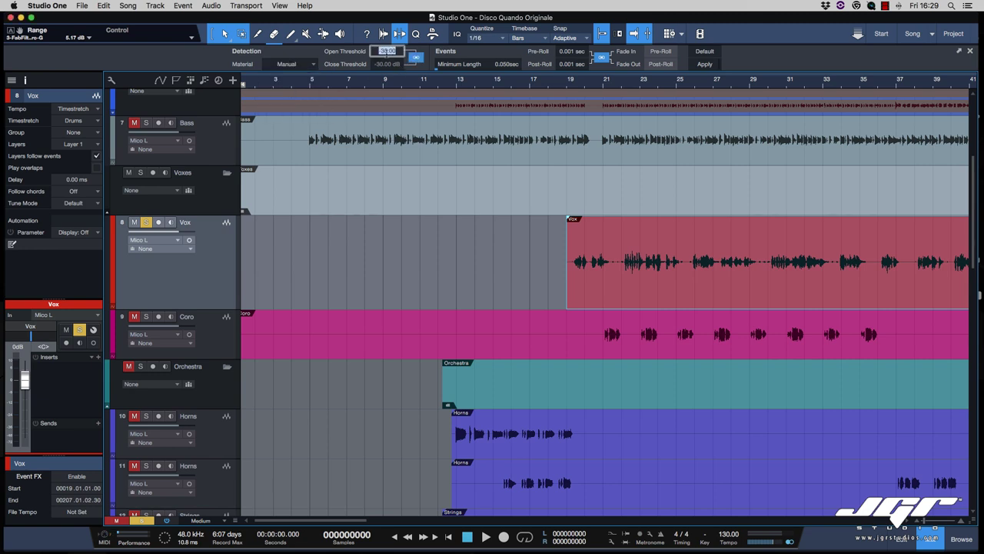
# Step: Try stripping silence from the Vox event with a -20 dB open threshold, then undo it
pyautogui.write('0')
pyautogui.press('Return')
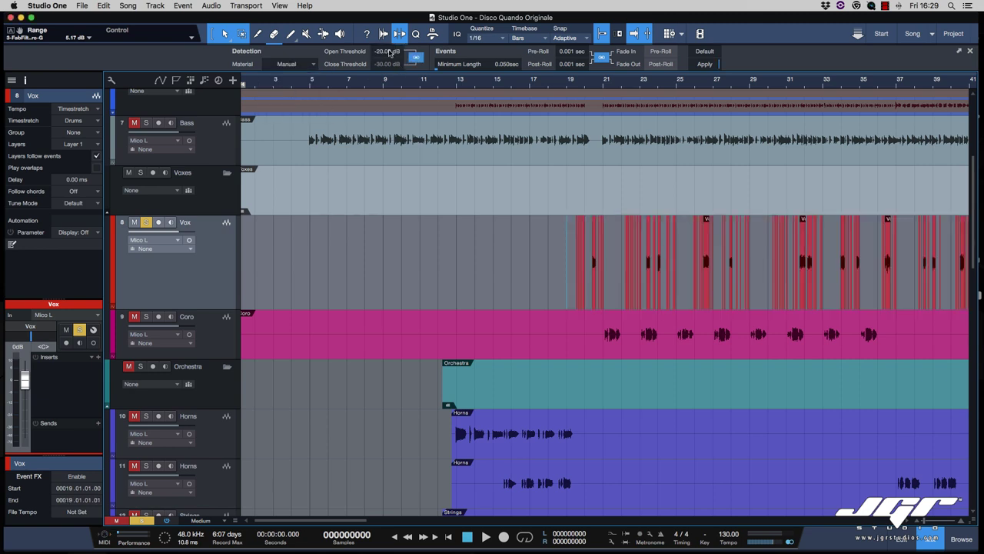
pyautogui.press('super+z')
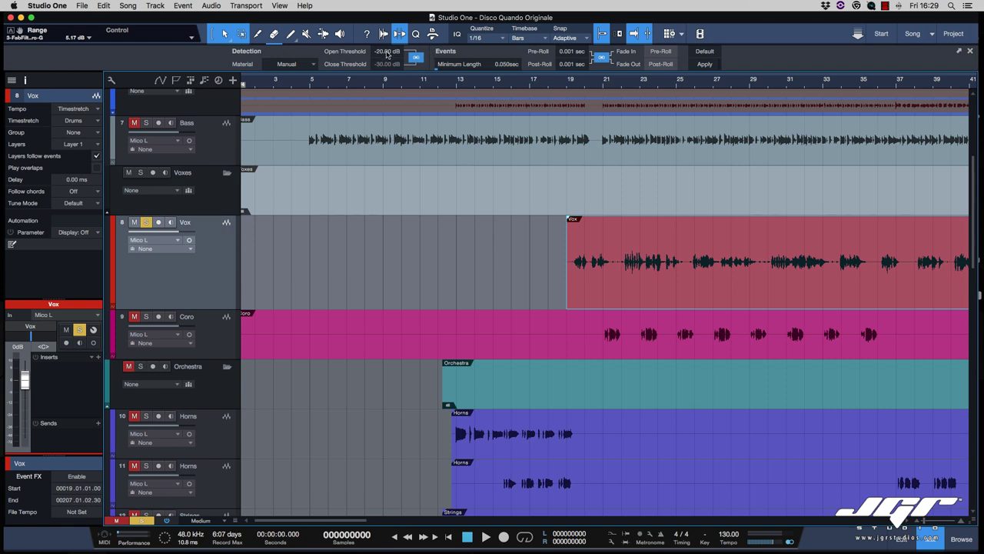
# Step: Strip the silence from the Vox event with the open threshold set to -40 dB
pyautogui.write('-40')
pyautogui.press('Return')
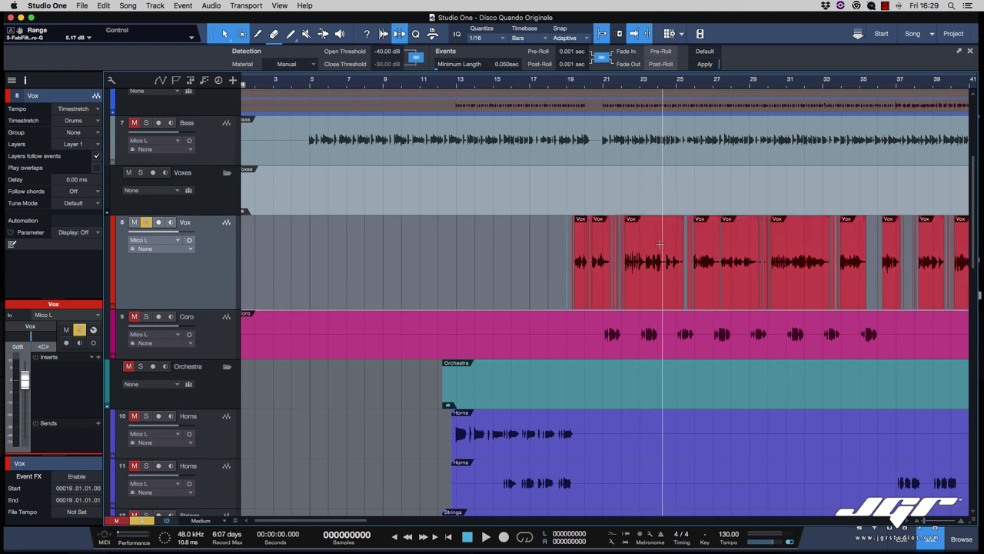
pyautogui.scroll(10, 614, 245)
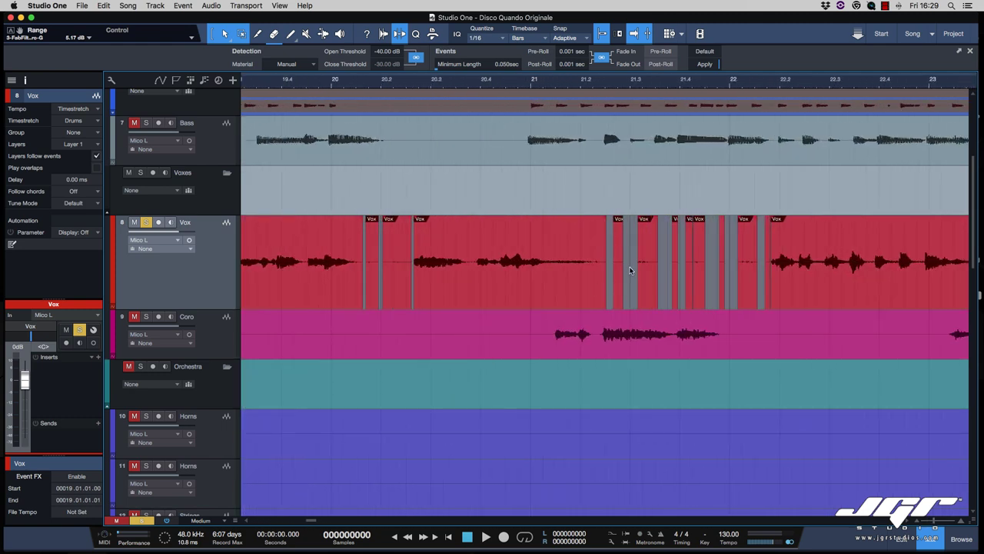
# Step: Delete the leftover noise fragments before the first Vox phrase in bar 19 and between the first two phrases around bar 20.2
pyautogui.hscroll(-5, 596, 259)
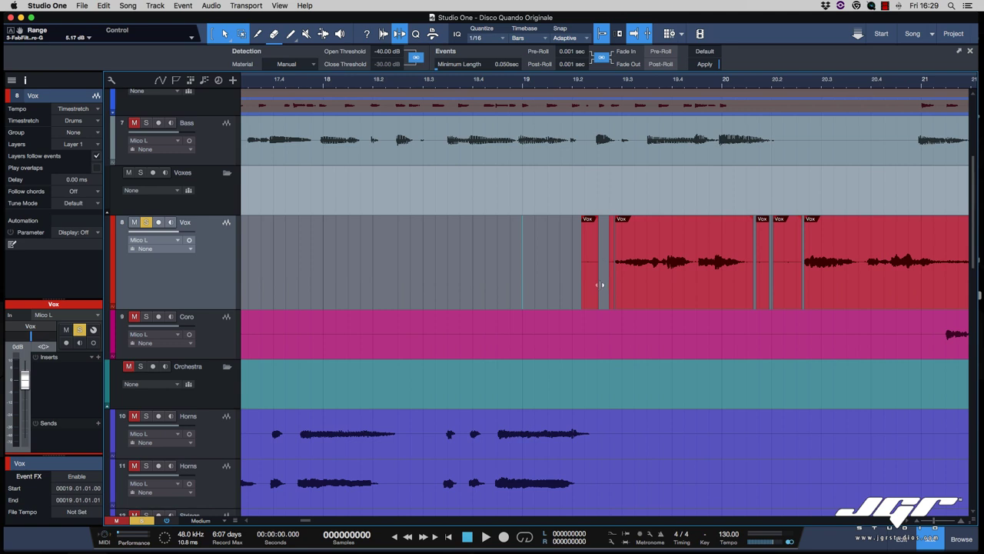
pyautogui.click(594, 292)
pyautogui.press('Delete')
pyautogui.click(523, 291)
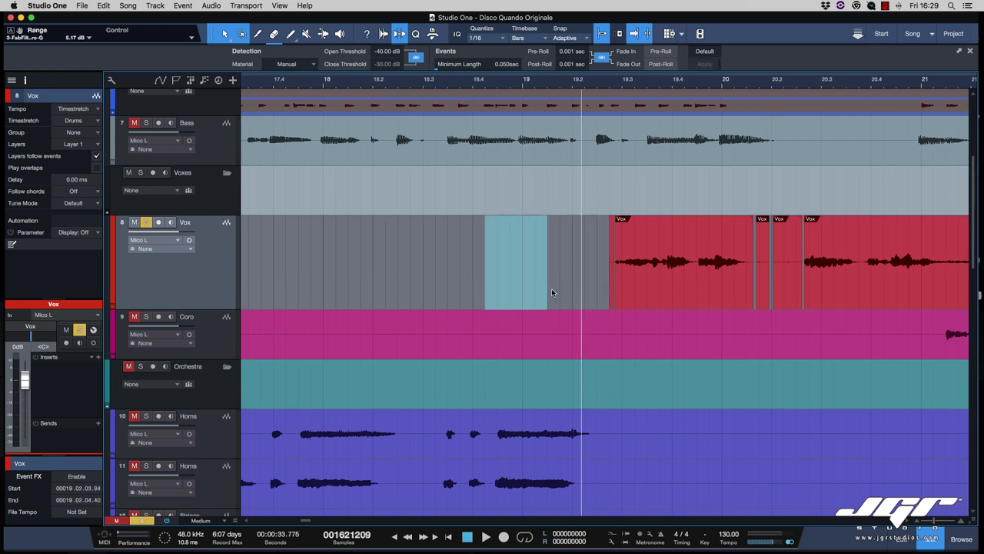
pyautogui.click(688, 299)
pyautogui.click(769, 299)
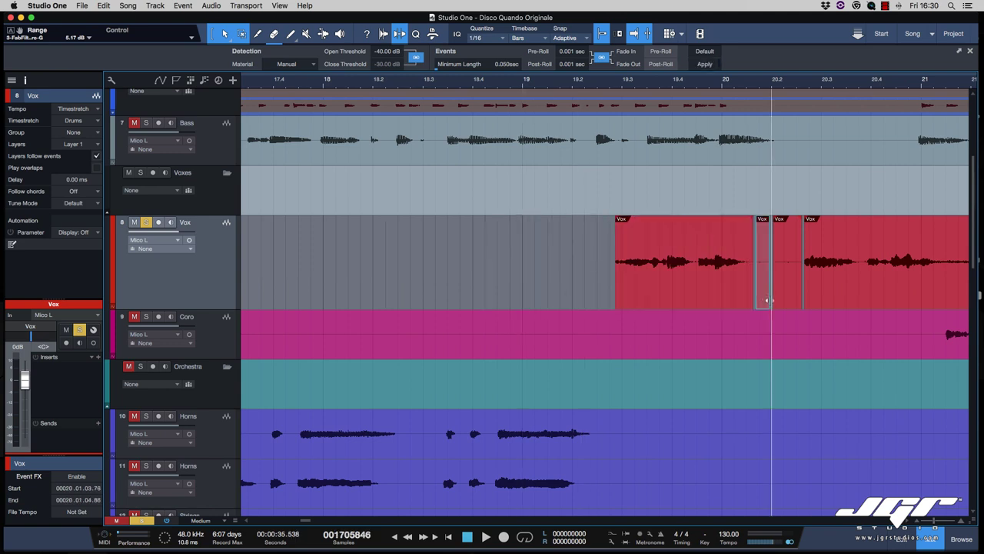
pyautogui.press('Delete')
pyautogui.press('Delete')
# Step: Delete all the small Vox fragments between the phrase ending around bar 21.2 and the one starting just after bar 22
pyautogui.hscroll(5, 787, 300)
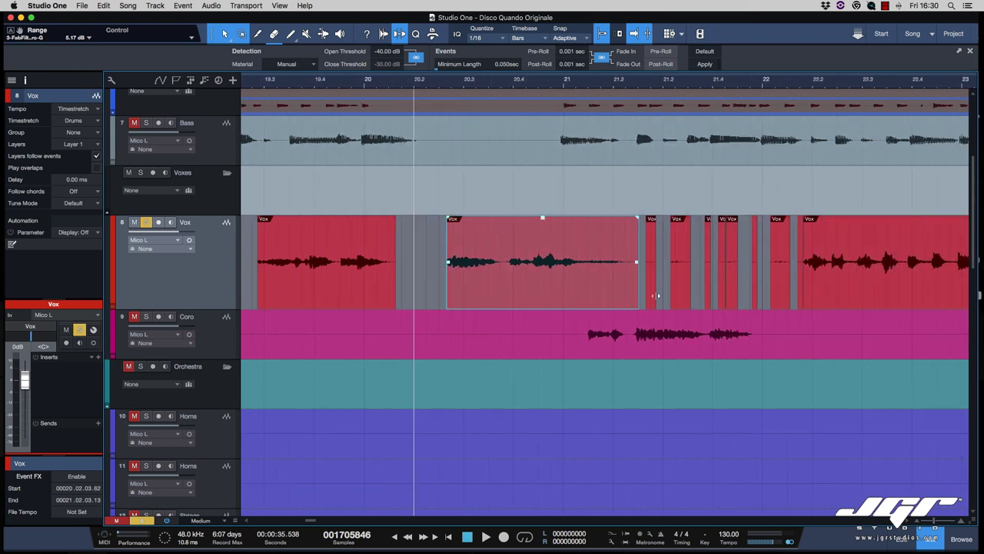
pyautogui.click(656, 292)
pyautogui.press('Delete')
pyautogui.press('Delete')
pyautogui.press('Delete')
pyautogui.press('Delete')
pyautogui.press('Delete')
pyautogui.press('Delete')
pyautogui.press('Delete')
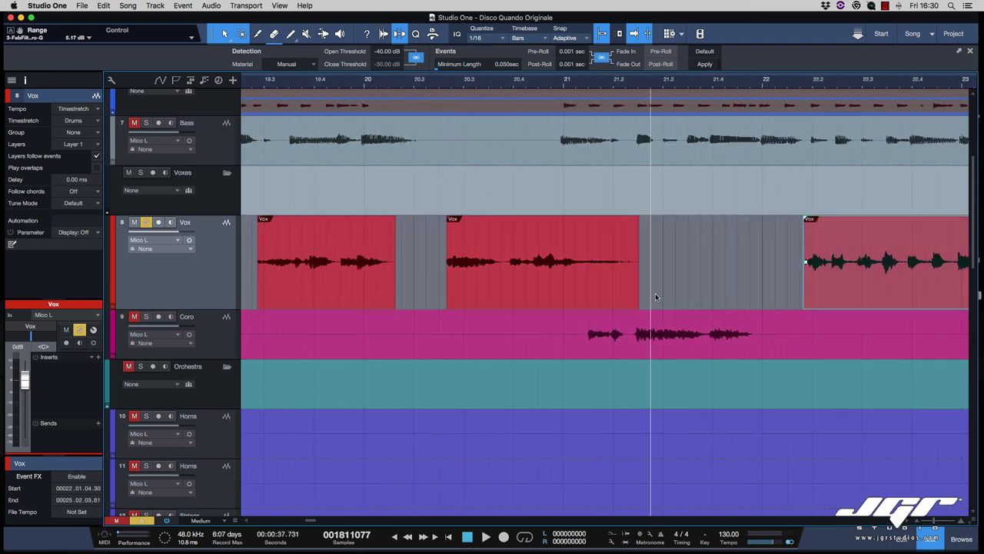
# Step: Delete the two noise fragments between the Vox phrases in the second half of bar 25
pyautogui.hscroll(10, 655, 293)
pyautogui.hscroll(5, 655, 293)
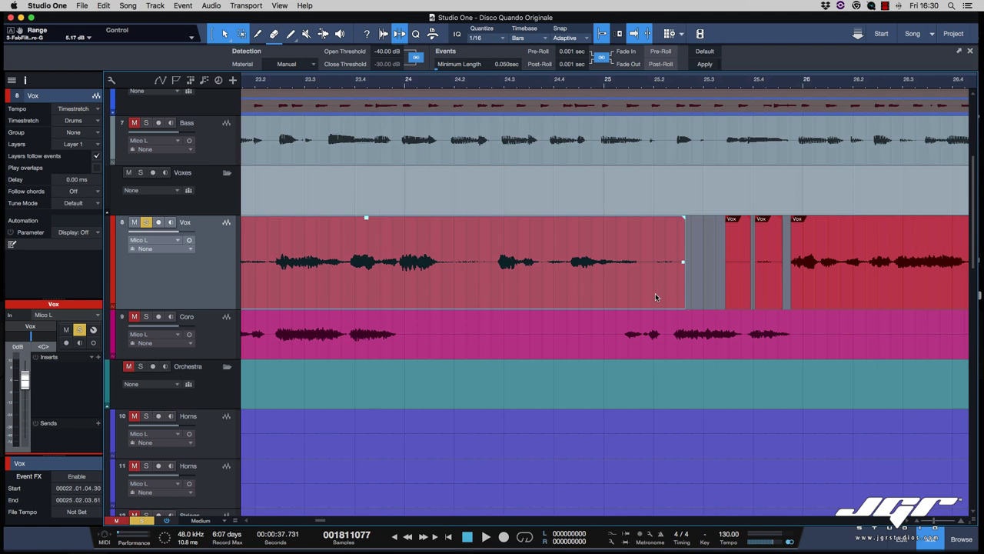
pyautogui.click(647, 286)
pyautogui.press('Delete')
pyautogui.scroll(1, 663, 294)
pyautogui.press('Delete')
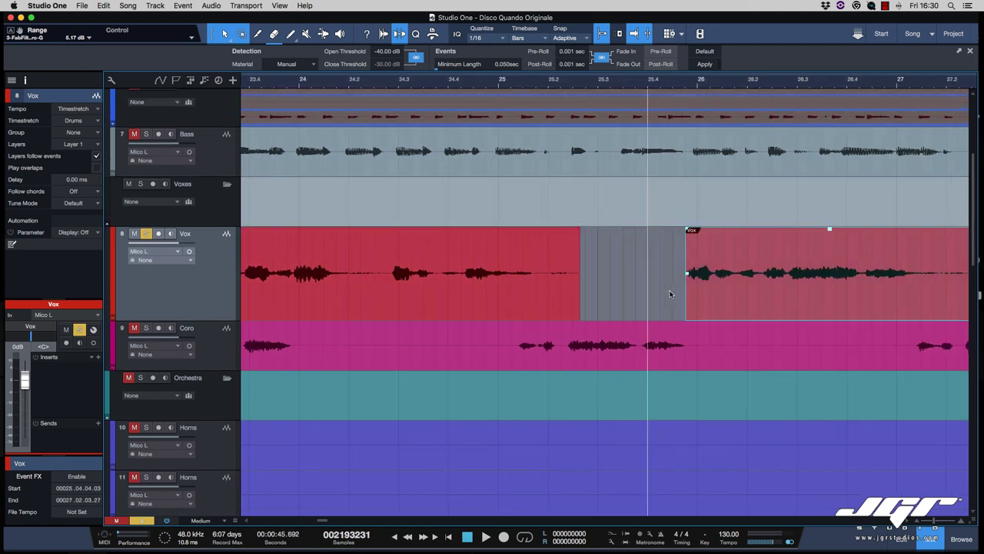
# Step: Delete the leftover Vox fragments between the phrases from bar 27 to bar 30
pyautogui.hscroll(8, 667, 294)
pyautogui.press('Delete')
pyautogui.hscroll(20, 578, 294)
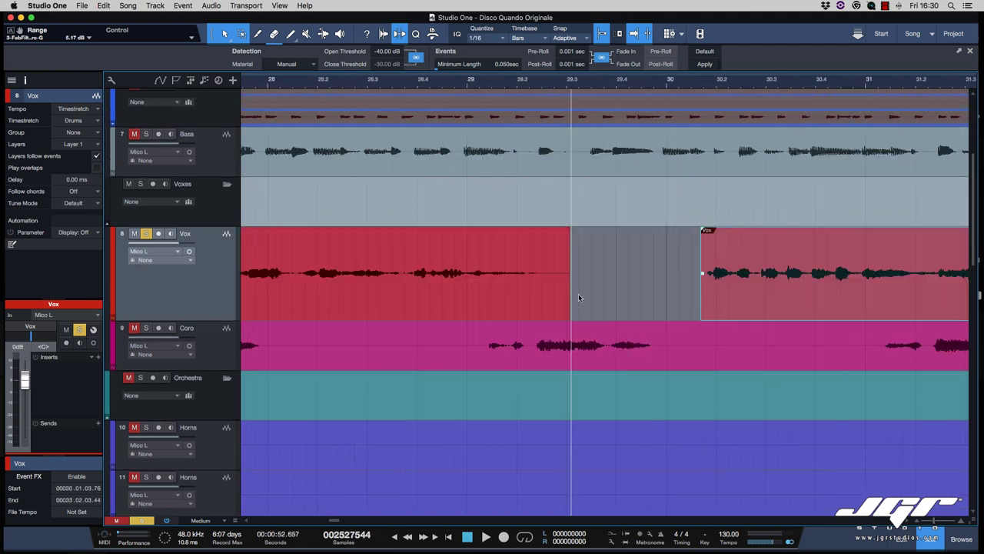
# Step: Delete the leftover fragments between the Vox phrases from bar 33 to bar 38
pyautogui.hscroll(15, 578, 294)
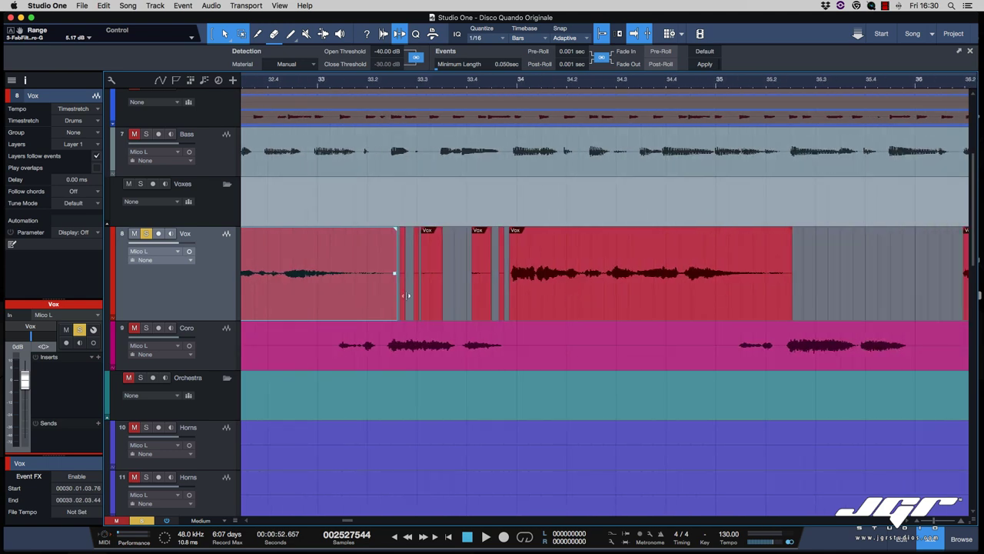
pyautogui.hscroll(14, 672, 277)
pyautogui.click(654, 289)
pyautogui.press('Delete')
pyautogui.hscroll(14, 654, 287)
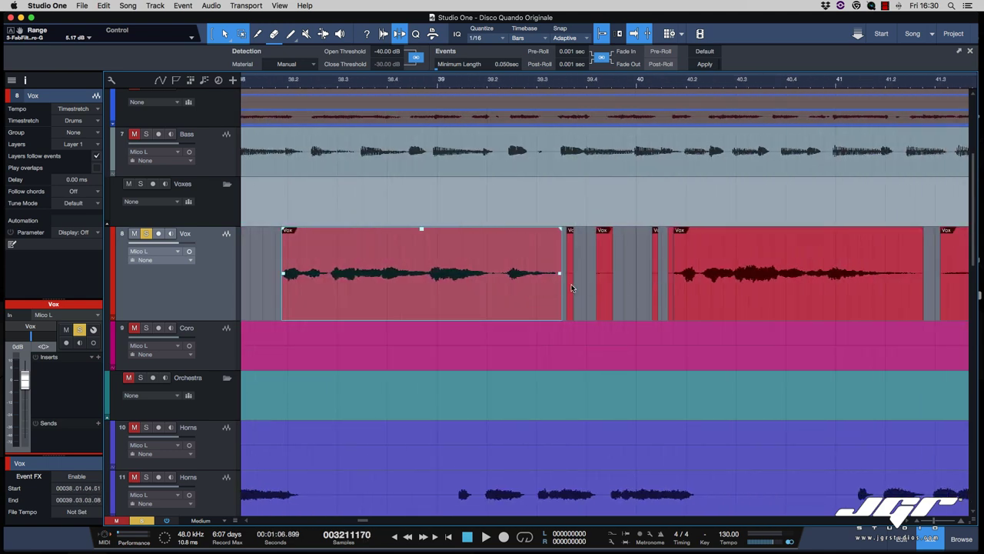
# Step: Delete the small noise fragments between and after the Vox phrases from bar 39.3 to bar 43.2
pyautogui.click(571, 288)
pyautogui.press('Delete')
pyautogui.press('Delete')
pyautogui.press('Delete')
pyautogui.hscroll(15, 571, 288)
pyautogui.click(321, 297)
pyautogui.press('Delete')
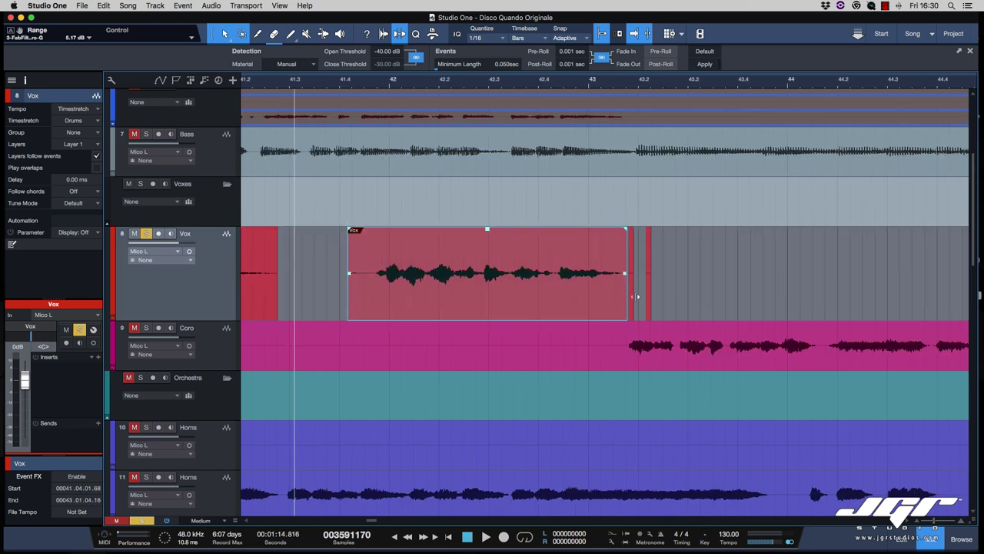
pyautogui.click(632, 294)
pyautogui.press('Delete')
pyautogui.press('Delete')
# Step: Delete the noise fragments from bar 45.2 up to the Vox phrase starting just after bar 46
pyautogui.hscroll(12, 633, 293)
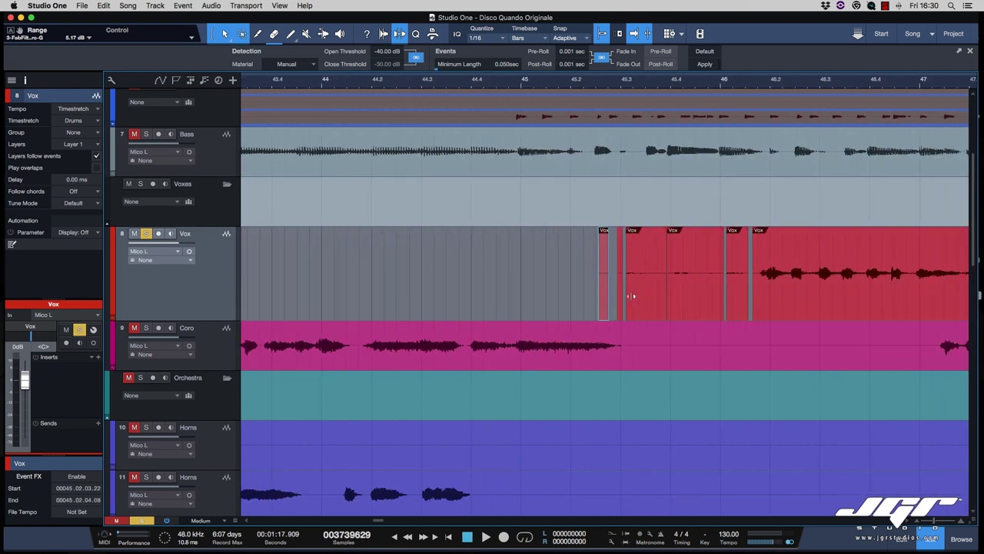
pyautogui.press('Delete')
pyautogui.press('Delete')
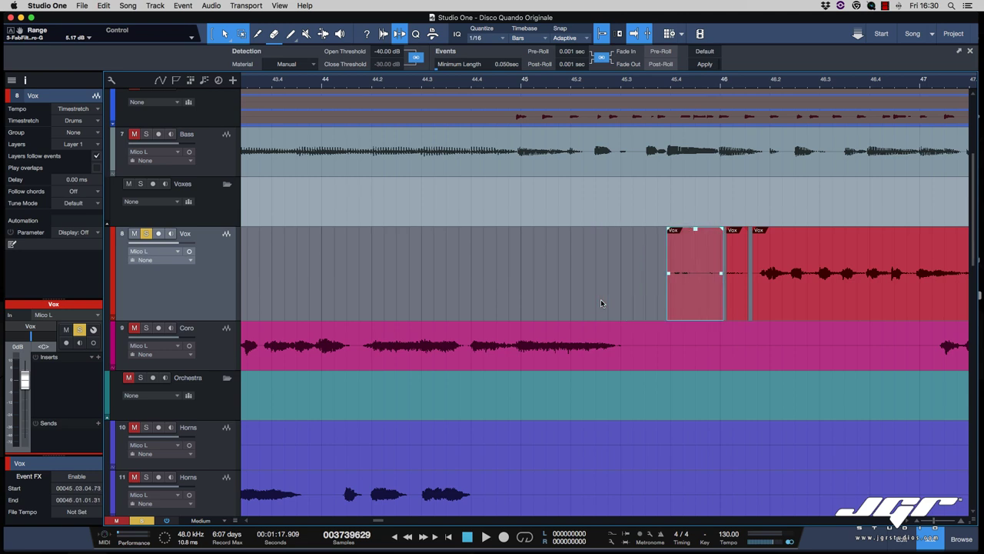
pyautogui.press('Delete')
pyautogui.press('Delete')
# Step: Delete every leftover fragment after the Vox phrase ending around bar 51.2, through bar 52
pyautogui.hscroll(4, 600, 299)
pyautogui.hscroll(20, 600, 299)
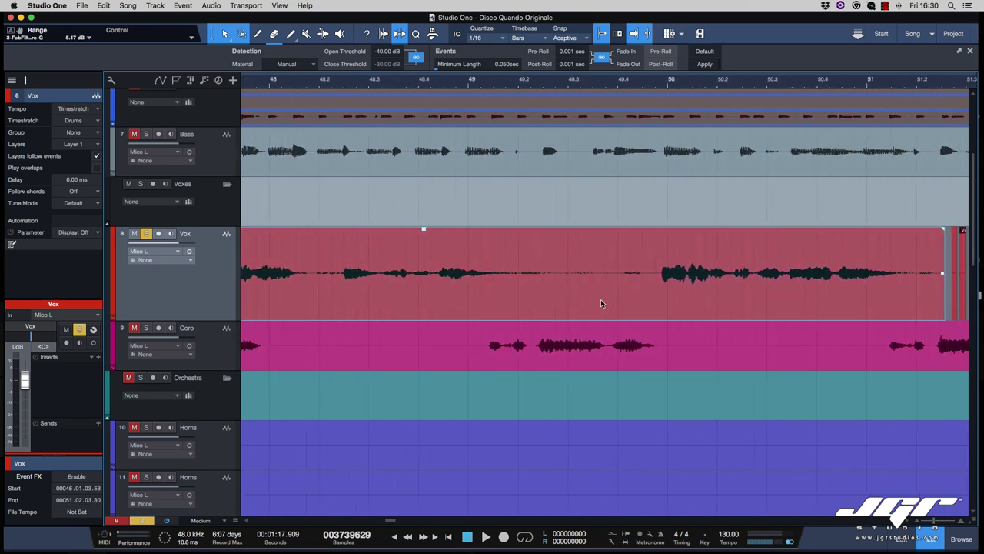
pyautogui.click(664, 303)
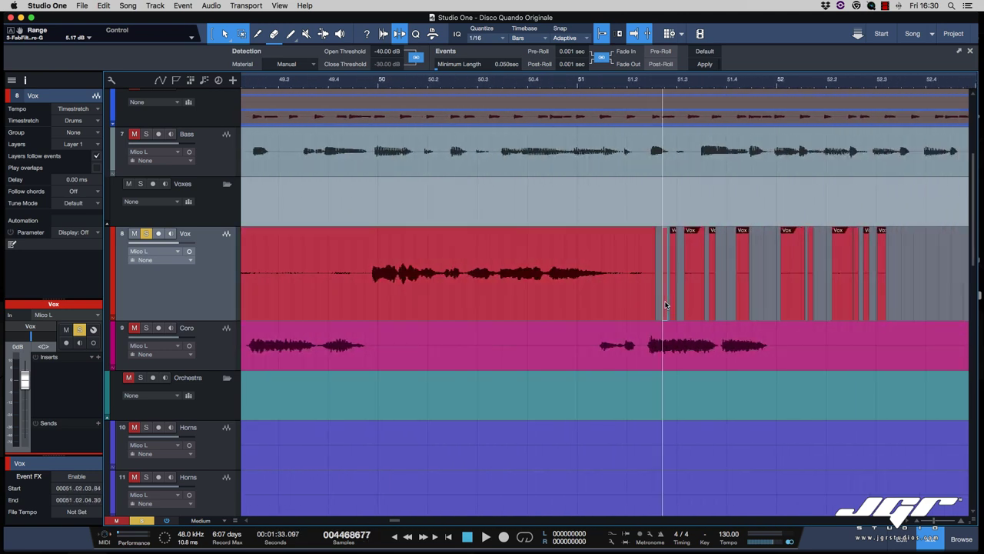
pyautogui.press('Delete')
pyautogui.press('Delete')
pyautogui.press('Delete')
pyautogui.press('Delete')
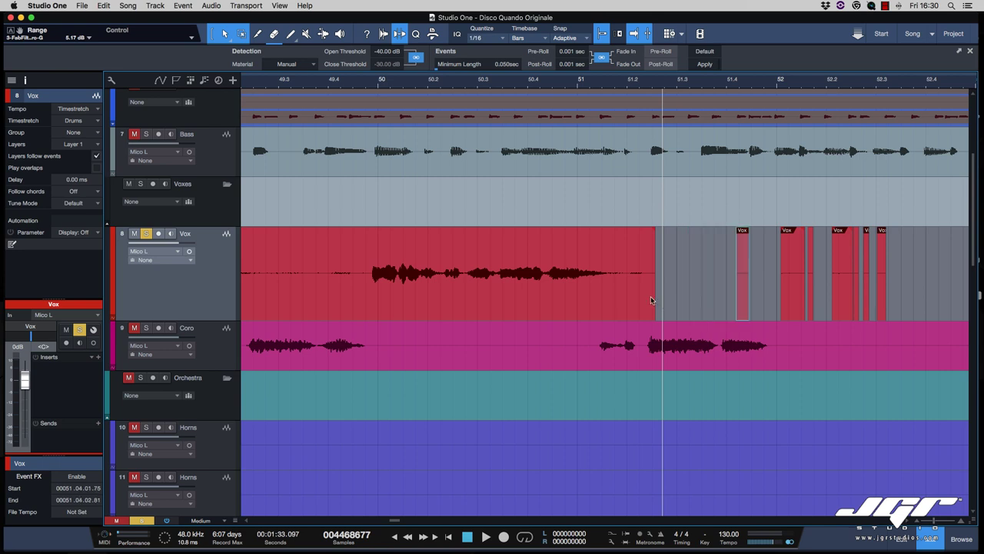
pyautogui.press('Delete')
pyautogui.press('Delete')
pyautogui.press('Delete')
pyautogui.press('Delete')
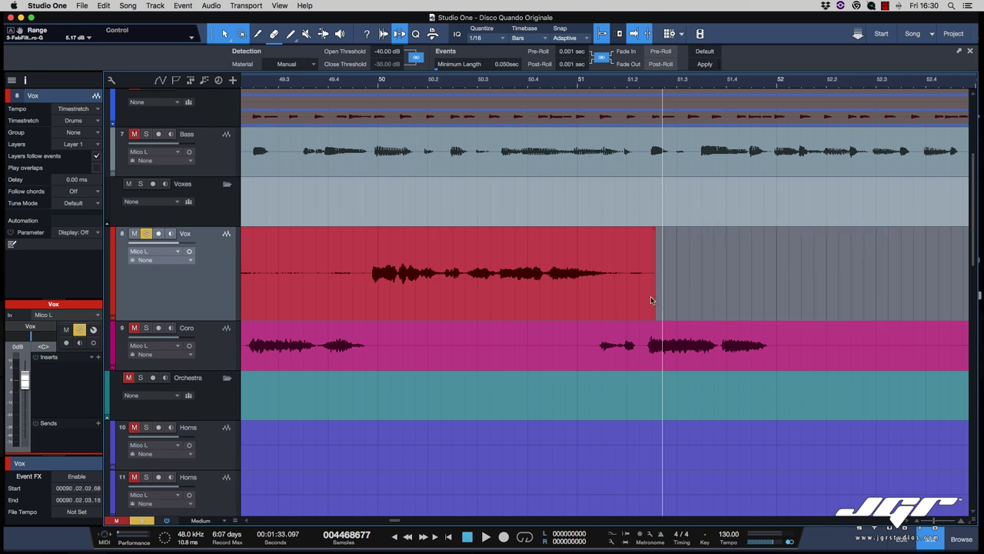
# Step: Delete the run of small fragments between the Vox phrases from bar 93.2 to just after bar 94
pyautogui.hscroll(20, 654, 299)
pyautogui.hscroll(20, 657, 299)
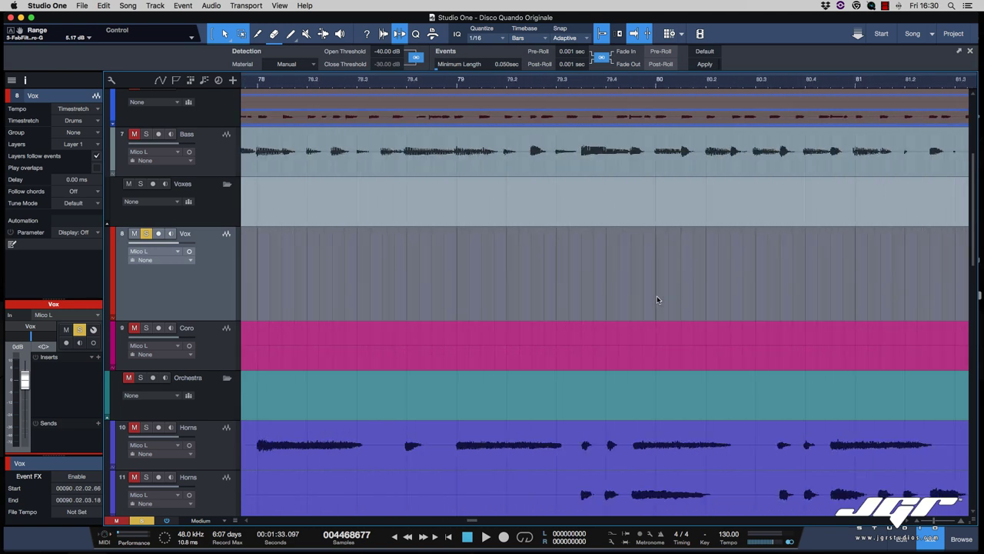
pyautogui.hscroll(20, 657, 299)
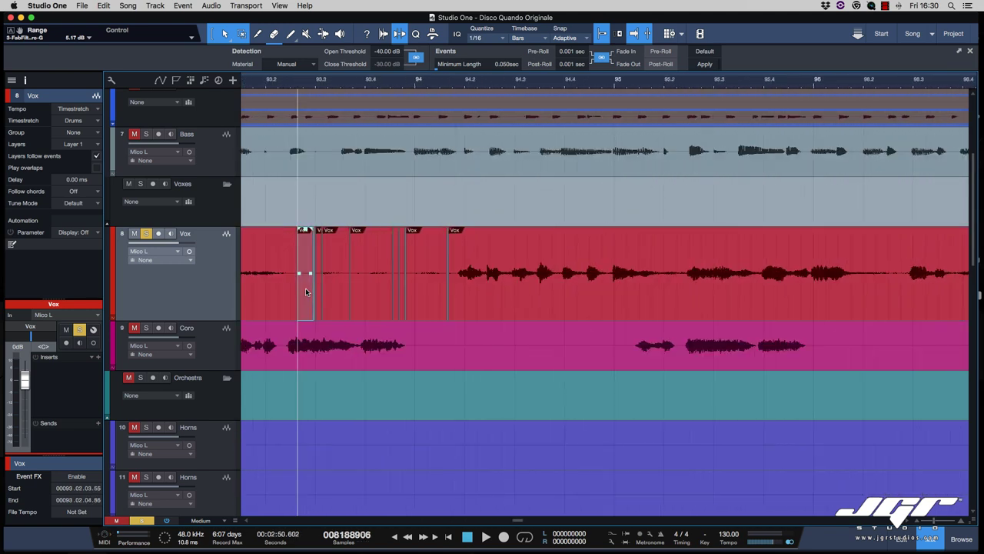
pyautogui.press('Delete')
pyautogui.press('Right')
pyautogui.press('Delete')
pyautogui.press('Right')
pyautogui.press('Delete')
pyautogui.press('Right')
pyautogui.press('Delete')
pyautogui.press('Right')
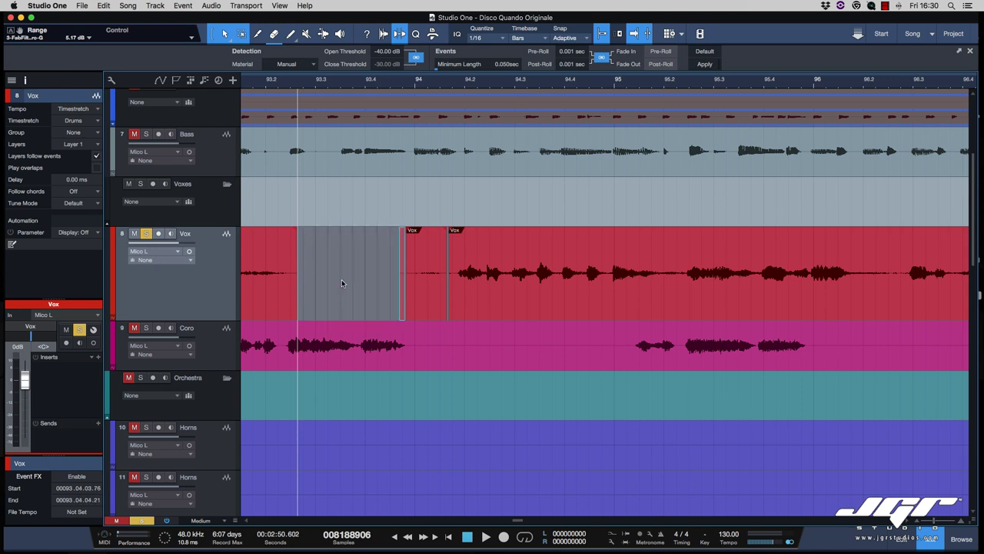
pyautogui.press('Delete')
pyautogui.press('Right')
pyautogui.press('Delete')
pyautogui.press('Right')
# Step: Delete the three noise fragments between the Vox phrases from bar 97.2 to bar 98
pyautogui.hscroll(8, 628, 292)
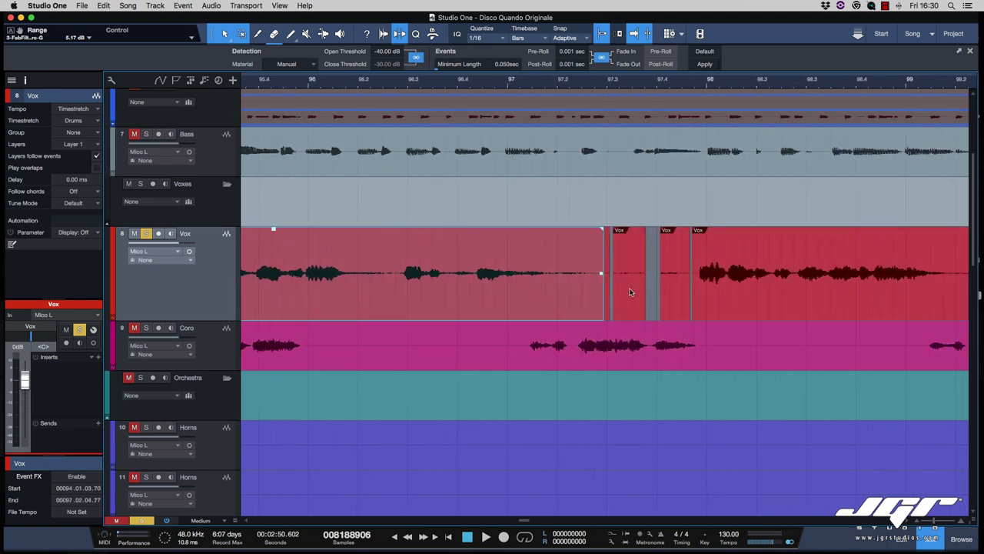
pyautogui.click(608, 295)
pyautogui.press('Delete')
pyautogui.press('Right')
pyautogui.press('Delete')
pyautogui.press('Right')
pyautogui.press('Delete')
pyautogui.press('Right')
# Step: Delete the noise fragments between the Vox phrases from bar 99.2 to just after bar 100
pyautogui.hscroll(12, 645, 285)
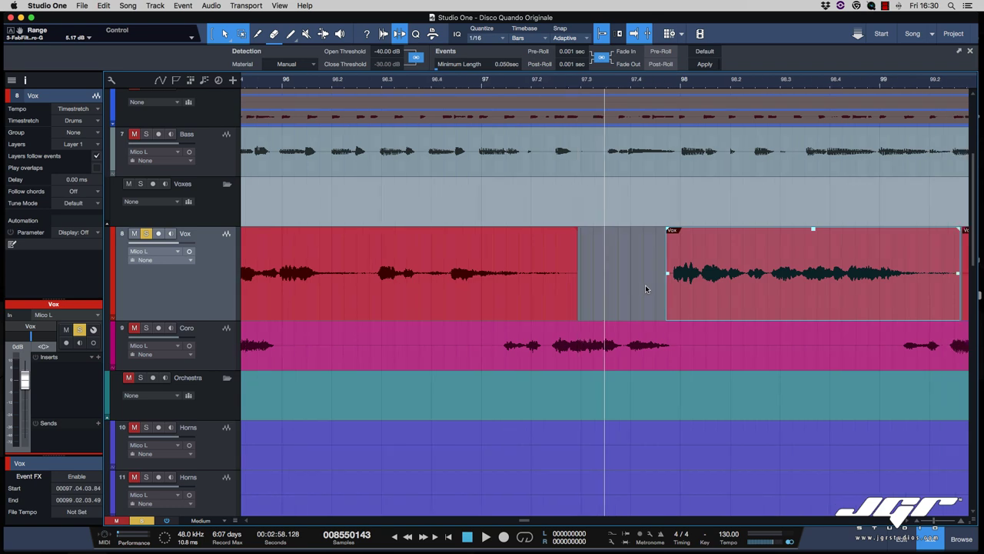
pyautogui.hscroll(1, 645, 286)
pyautogui.hscroll(-4, 380, 308)
pyautogui.click(375, 299)
pyautogui.press('Delete')
pyautogui.press('Right')
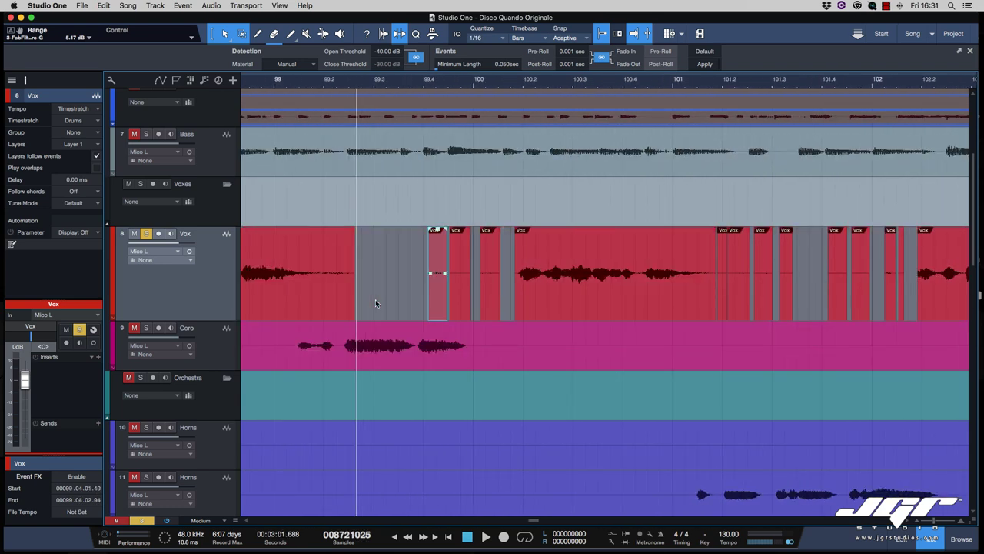
pyautogui.press('Delete')
pyautogui.press('Right')
pyautogui.press('Delete')
pyautogui.press('Right')
pyautogui.press('Delete')
pyautogui.press('Right')
# Step: Delete all the small fragments between the Vox phrases from bar 101.2 to bar 102.2
pyautogui.click(730, 309)
pyautogui.click(723, 310)
pyautogui.press('Delete')
pyautogui.press('Right')
pyautogui.press('Delete')
pyautogui.press('Right')
pyautogui.press('Delete')
pyautogui.press('Right')
pyautogui.press('Delete')
pyautogui.press('Right')
pyautogui.press('Delete')
pyautogui.press('Right')
pyautogui.hscroll(3, 726, 310)
pyautogui.press('Delete')
pyautogui.press('Right')
pyautogui.press('Delete')
pyautogui.press('Right')
pyautogui.press('Delete')
pyautogui.press('Right')
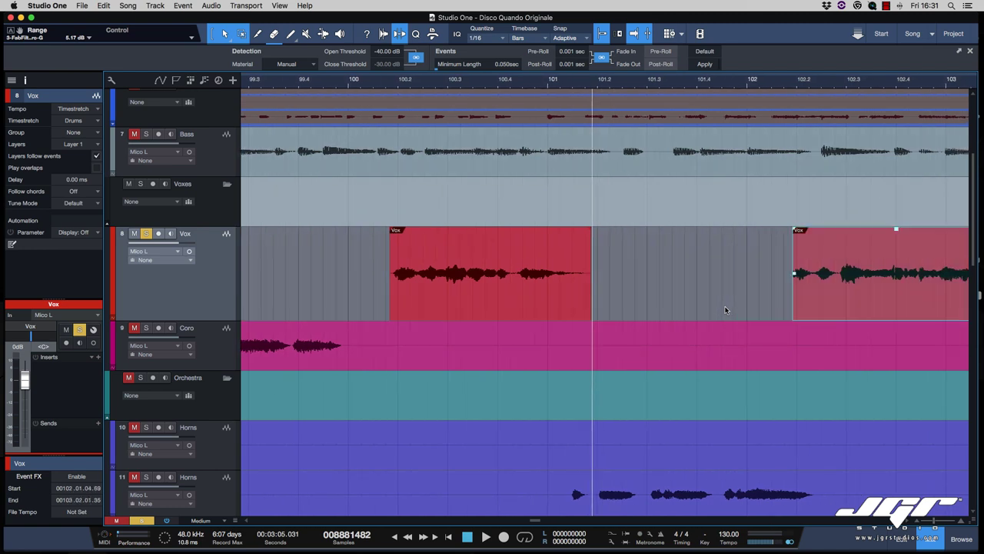
# Step: Delete the leftover fragments between the Vox phrases from bar 103.3 to just after bar 104
pyautogui.hscroll(9, 727, 304)
pyautogui.click(711, 302)
pyautogui.press('Delete')
pyautogui.press('Right')
pyautogui.press('Delete')
pyautogui.press('Right')
# Step: Delete the series of noise fragments between the Vox phrases from bar 105.3 to bar 106
pyautogui.hscroll(9, 711, 301)
pyautogui.click(655, 298)
pyautogui.press('Delete')
pyautogui.press('Right')
pyautogui.press('Delete')
pyautogui.press('Right')
pyautogui.press('Delete')
pyautogui.press('Right')
pyautogui.press('Delete')
pyautogui.press('Right')
pyautogui.press('Delete')
pyautogui.press('Right')
pyautogui.press('Delete')
pyautogui.press('Right')
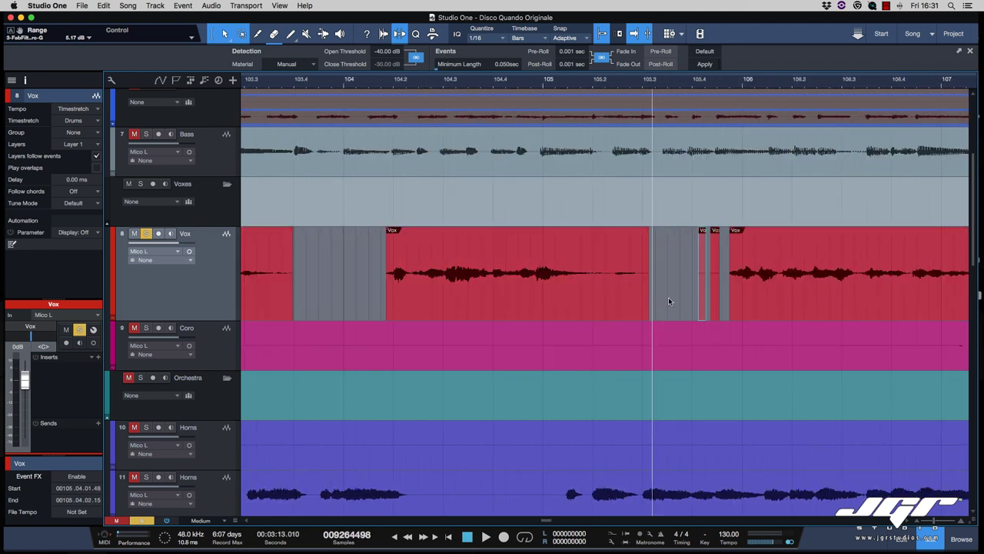
pyautogui.hscroll(5, 673, 300)
pyautogui.hscroll(10, 679, 300)
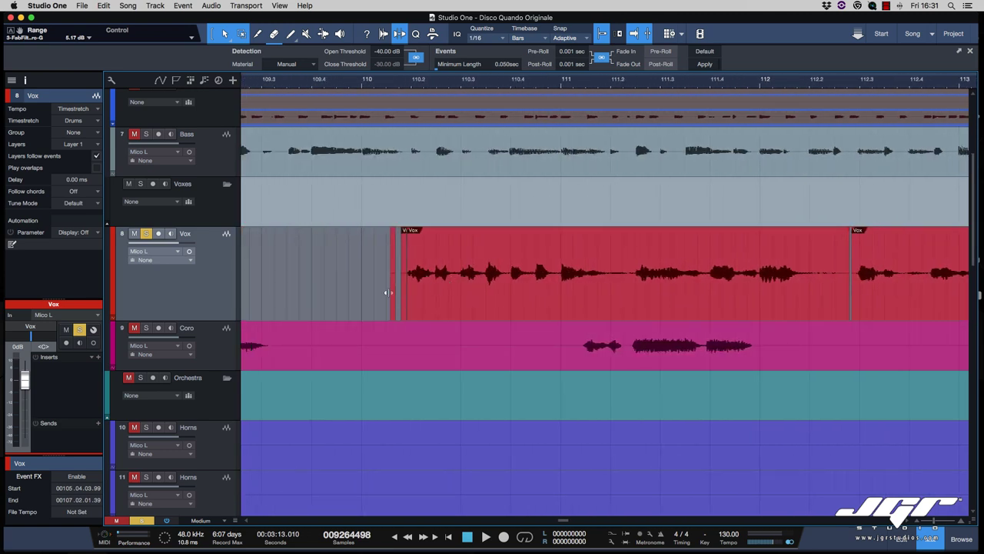
pyautogui.hscroll(5, 374, 292)
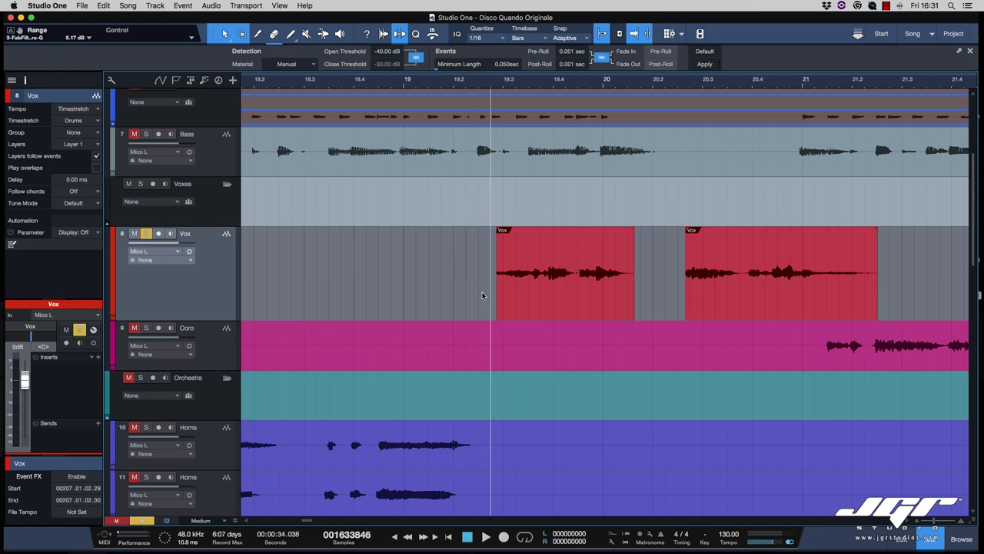
# Step: Extend the start of the first Vox phrase back to 19.02.04.00 and play it back briefly
pyautogui.moveTo(497, 300); pyautogui.dragTo(491, 300)
pyautogui.scroll(-1, 539, 299)
pyautogui.press('space')
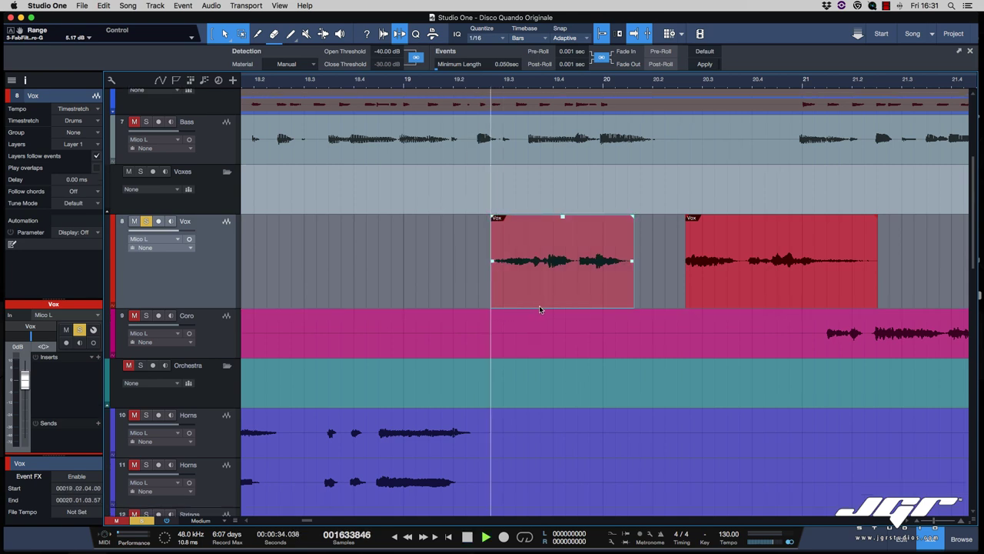
pyautogui.press('space')
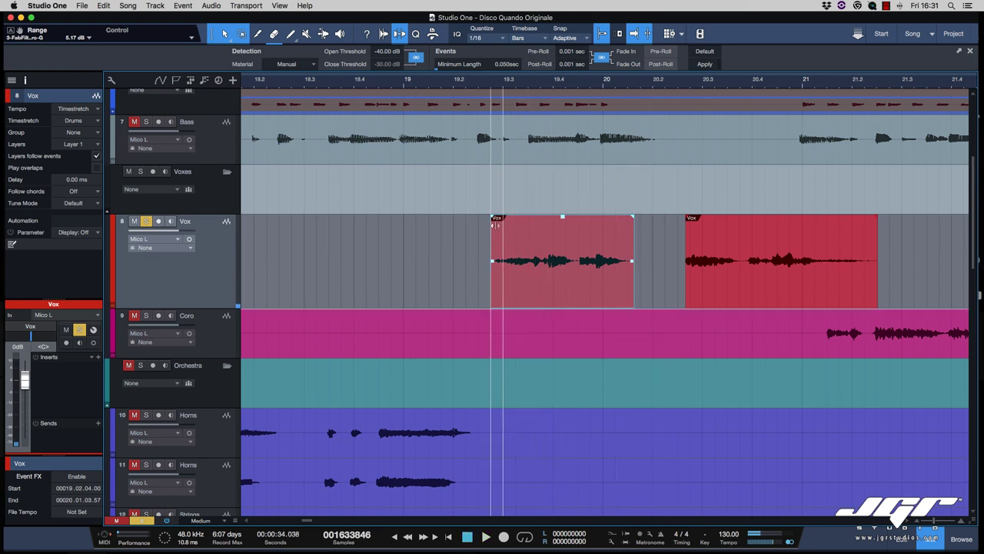
# Step: Replay the start of the first Vox phrase and give it a very short fade-in
pyautogui.press('space')
pyautogui.press('space')
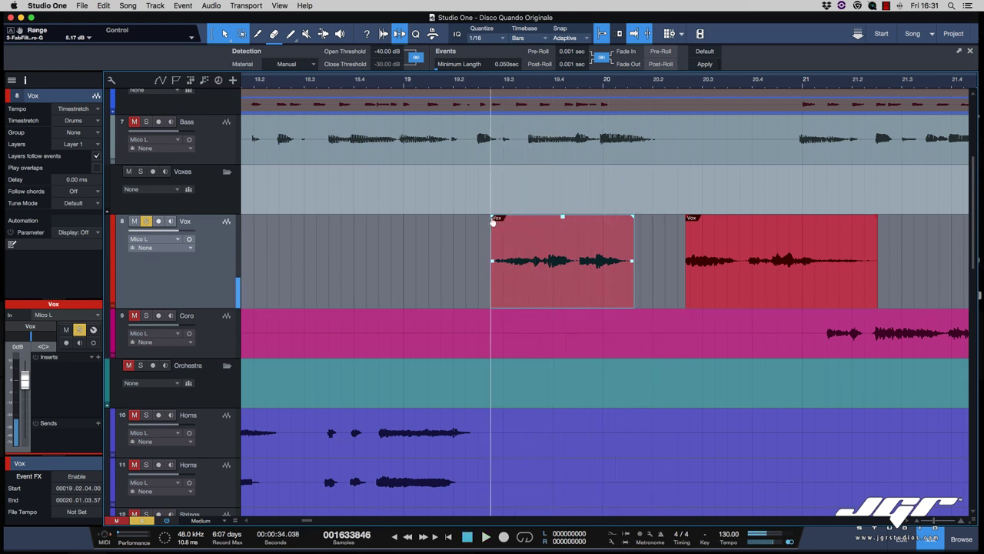
pyautogui.moveTo(494, 221); pyautogui.dragTo(496, 221)
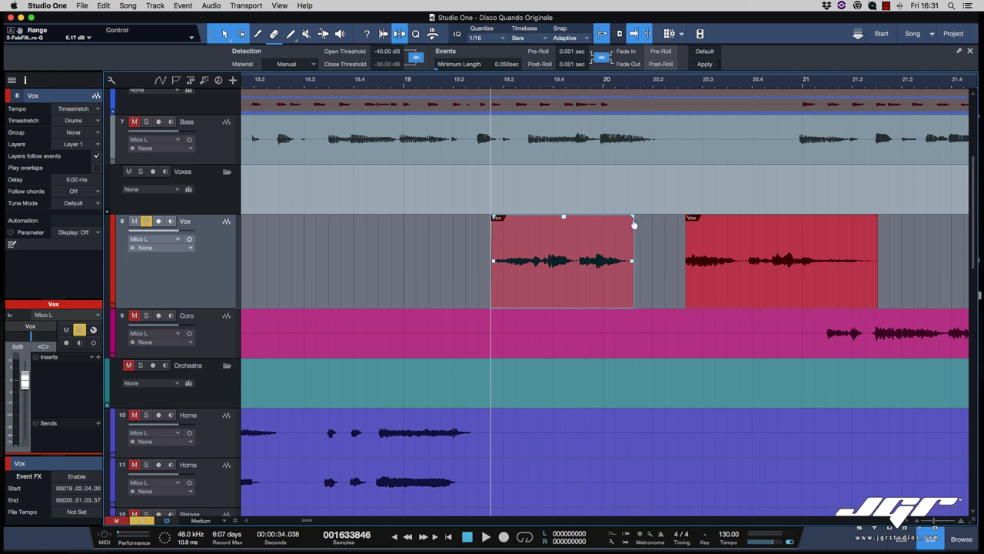
# Step: Extend the end of the first Vox phrase to 20.02.01.00 with a long fade-out and play it back
pyautogui.moveTo(636, 304); pyautogui.dragTo(653, 304)
pyautogui.moveTo(651, 223); pyautogui.dragTo(619, 218)
pyautogui.click(475, 86)
pyautogui.press('space')
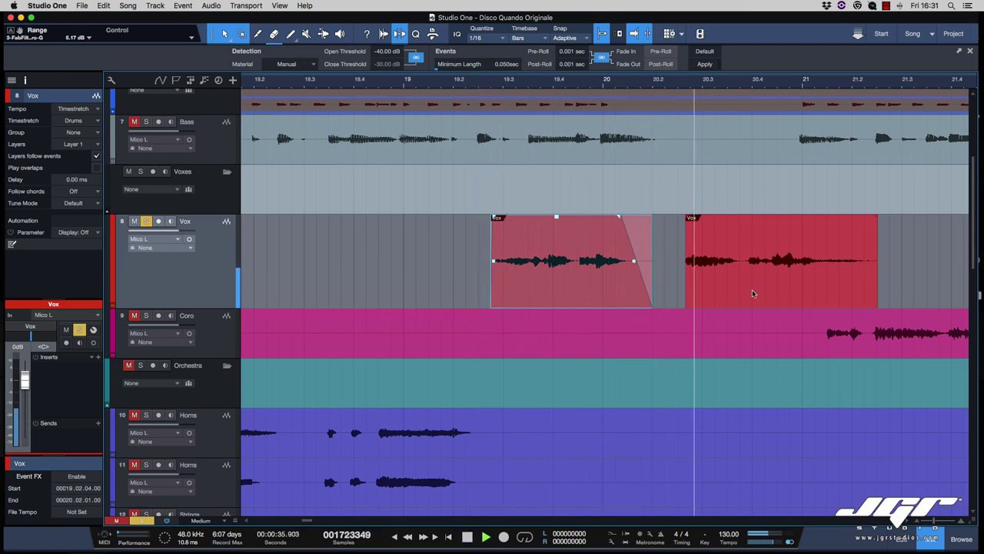
pyautogui.press('space')
# Step: Extend the second Vox phrase's start back to 20.02.03.00, add a short fade-in and a fade-out of about 234 ms, and audition it
pyautogui.moveTo(686, 238); pyautogui.dragTo(691, 219)
pyautogui.moveTo(874, 221); pyautogui.dragTo(852, 221)
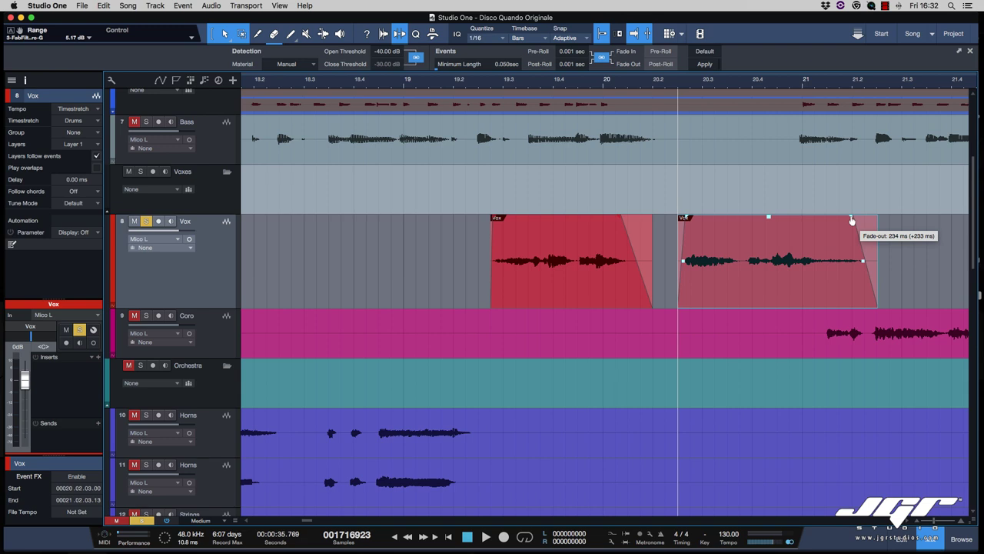
pyautogui.press('space')
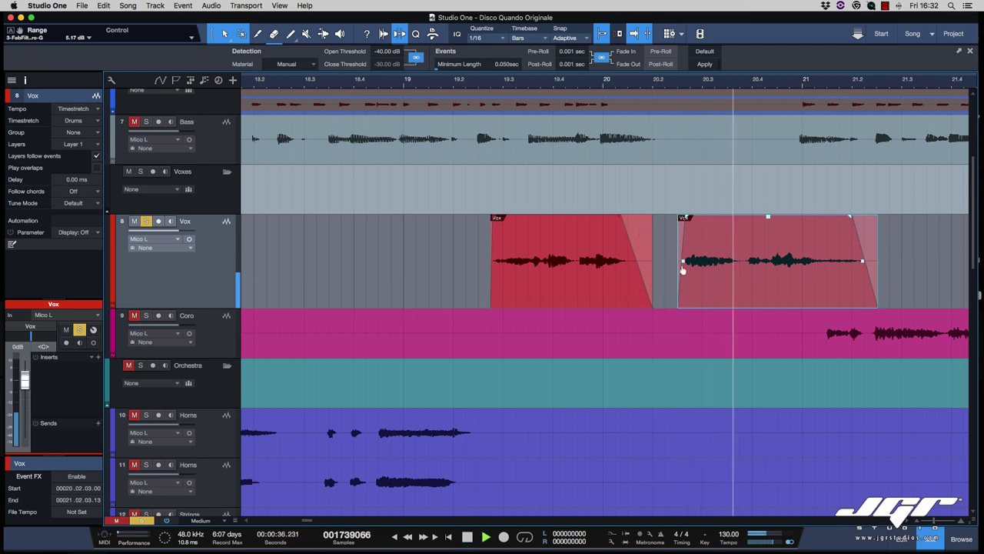
pyautogui.press('space')
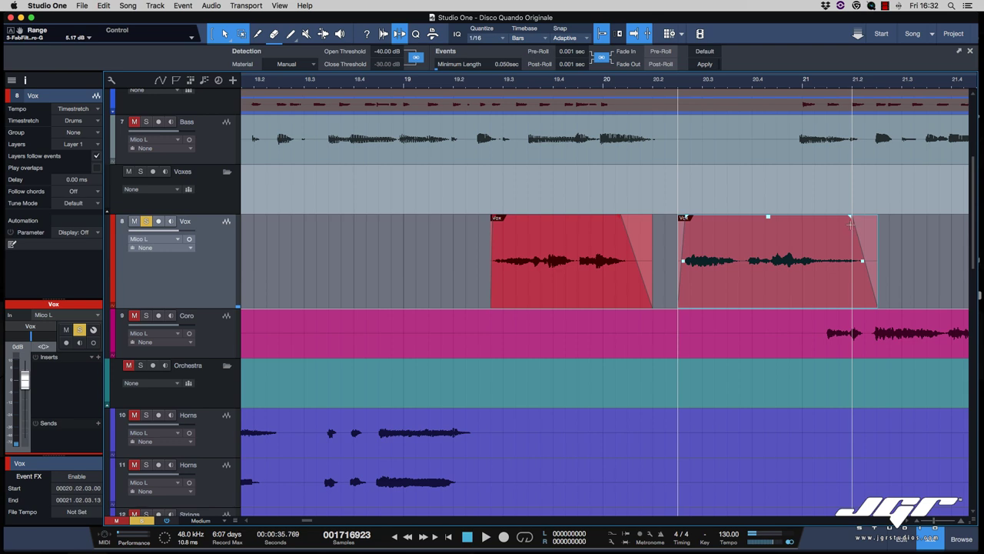
# Step: Lengthen the second Vox phrase's fade-out to start near bar 21, curve it exponentially, and replay the phrase
pyautogui.moveTo(850, 219); pyautogui.dragTo(810, 224)
pyautogui.press('space')
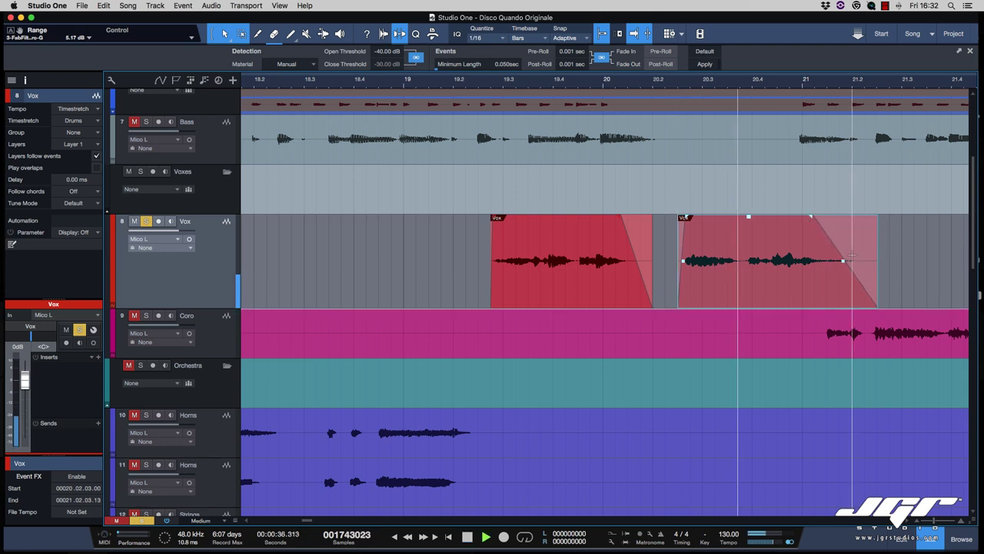
pyautogui.press('space')
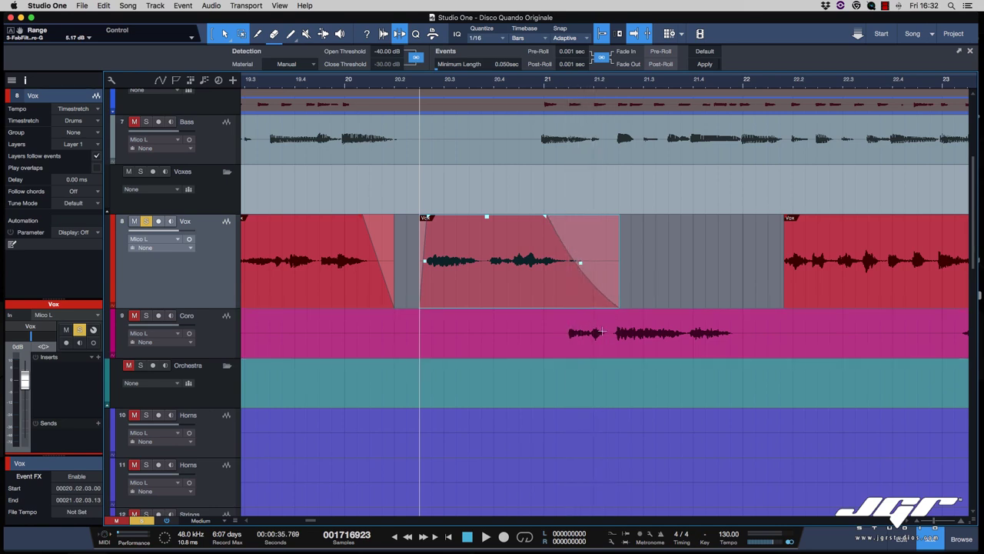
pyautogui.press('space')
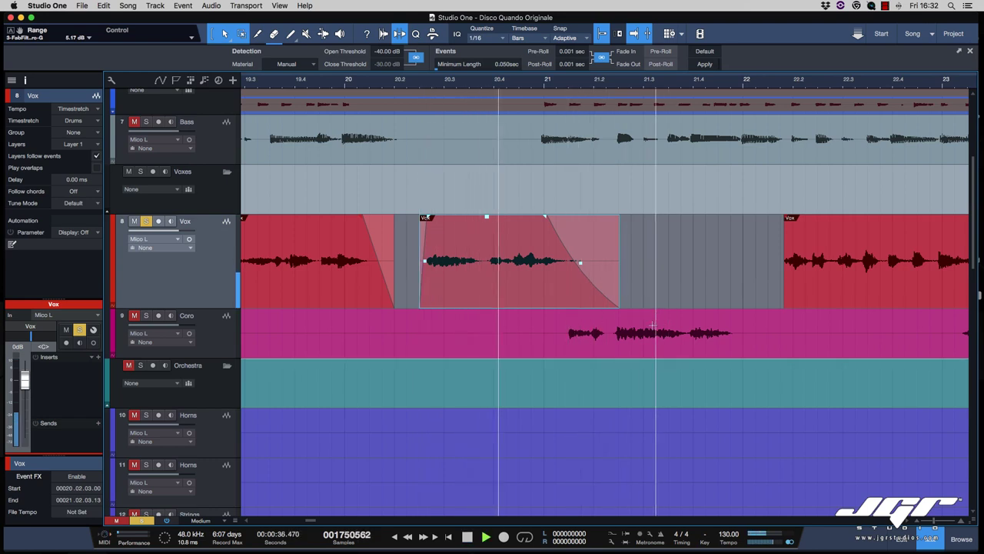
pyautogui.click(638, 223)
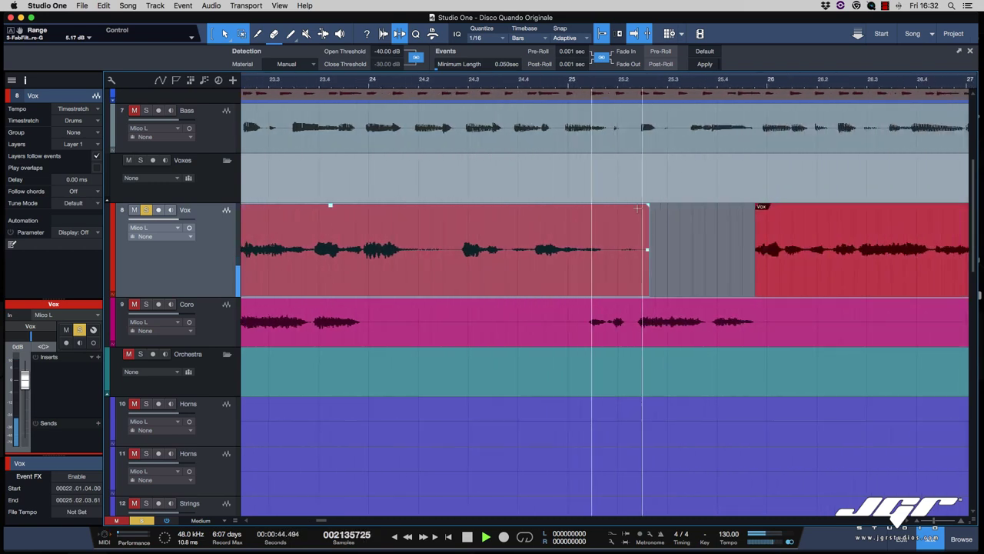
# Step: Give the Vox phrase ending at 25.02.03.61 an exponential fade-out that starts just after its last audible waveform
pyautogui.moveTo(648, 208); pyautogui.dragTo(582, 209)
pyautogui.press('space')
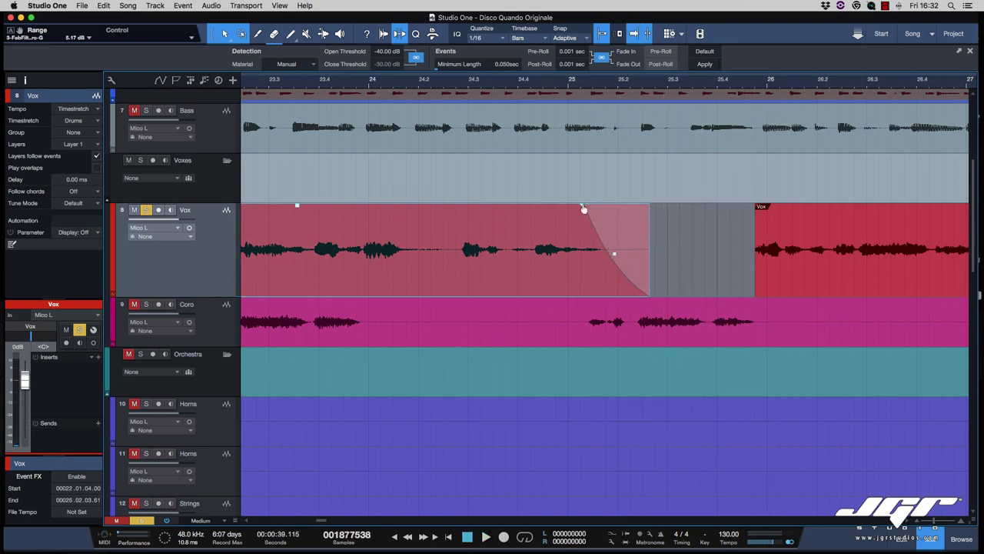
pyautogui.moveTo(581, 209)
pyautogui.mouseDown()
pyautogui.moveTo(597, 222)
pyautogui.moveTo(585, 219)
pyautogui.moveTo(601, 209)
pyautogui.mouseUp()
# Step: Give the Vox phrase starting at 25.04.03.00 a short fade-in and an exponential fade-out from about bar 27
pyautogui.hscroll(5, 592, 223)
pyautogui.moveTo(878, 210); pyautogui.dragTo(807, 206)
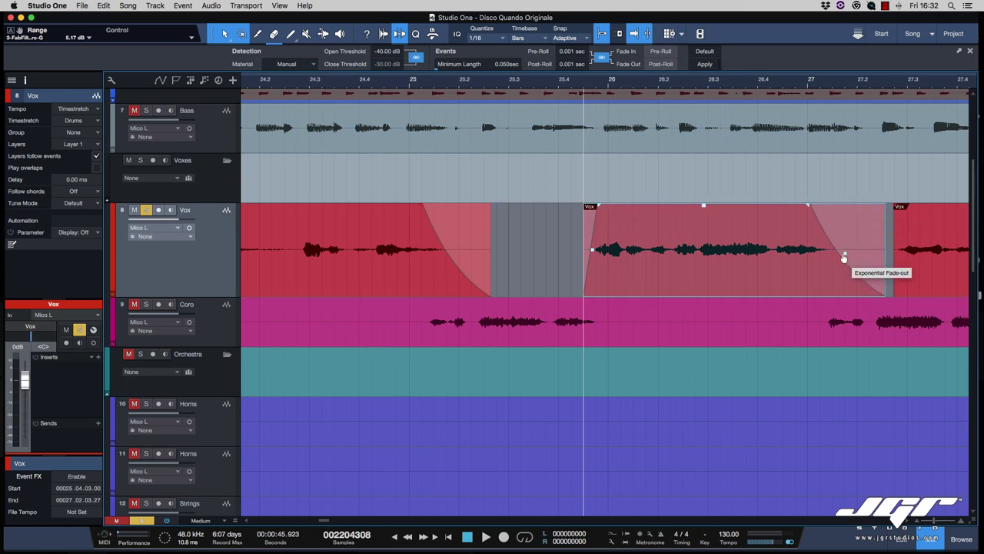
pyautogui.scroll(-1, 844, 258)
pyautogui.press('space')
pyautogui.hscroll(4, 830, 235)
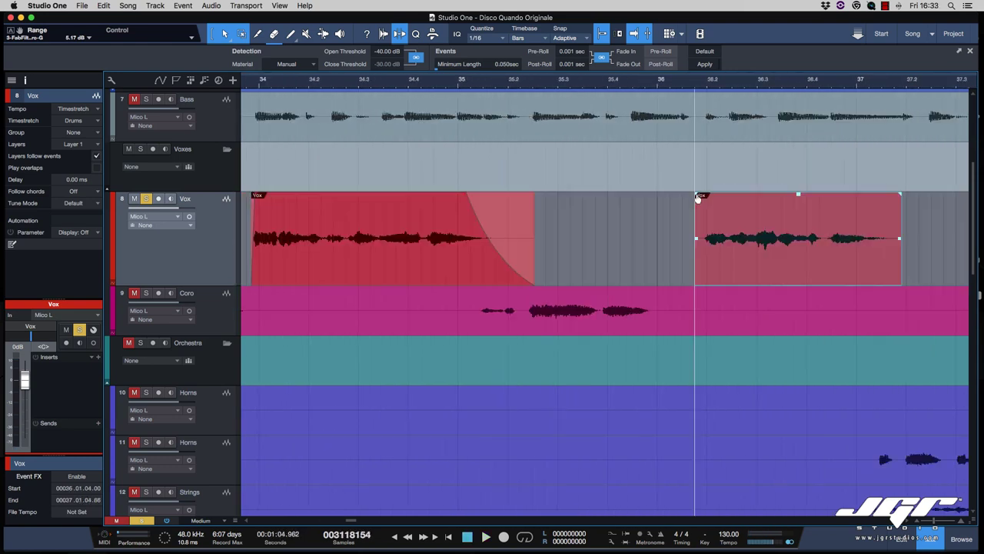
# Step: Give the Vox phrase starting at 36.01.04.00 a fade-in of about 101 ms and an exponential fade-out from about bar 37
pyautogui.moveTo(698, 196); pyautogui.dragTo(708, 198)
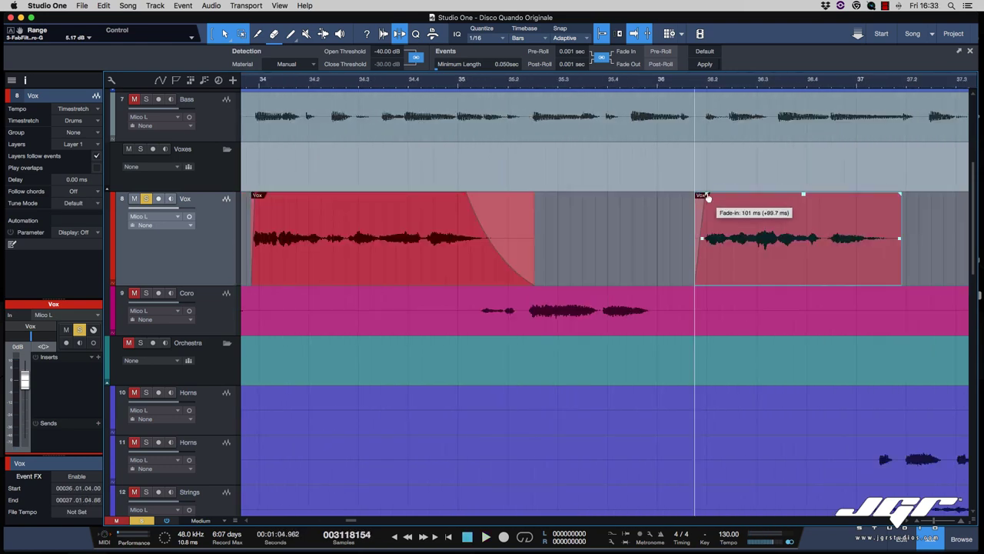
pyautogui.moveTo(901, 198); pyautogui.dragTo(858, 197)
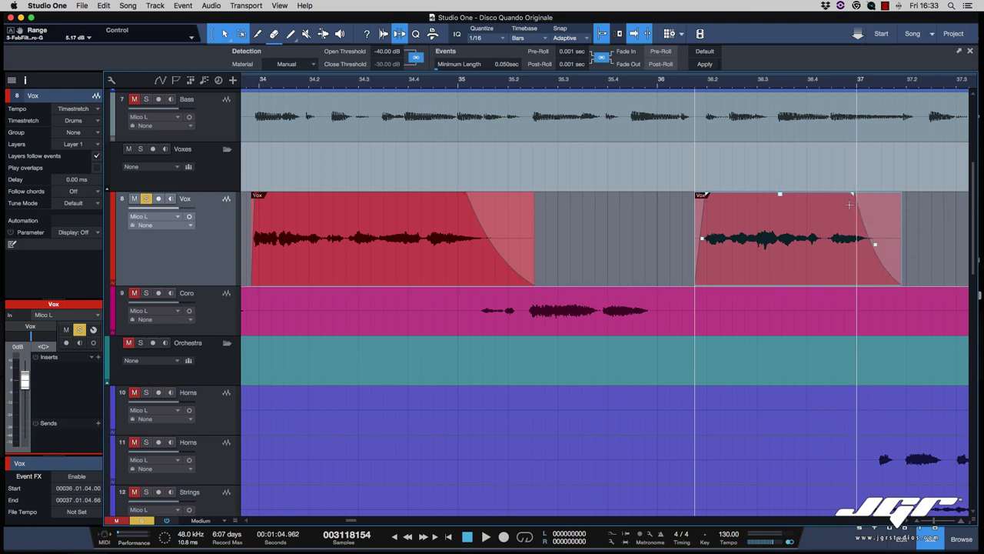
# Step: Extend the start of the bar 38 Vox phrase back to 38.01.04.00 with a short fade-in and play it back
pyautogui.hscroll(10, 727, 218)
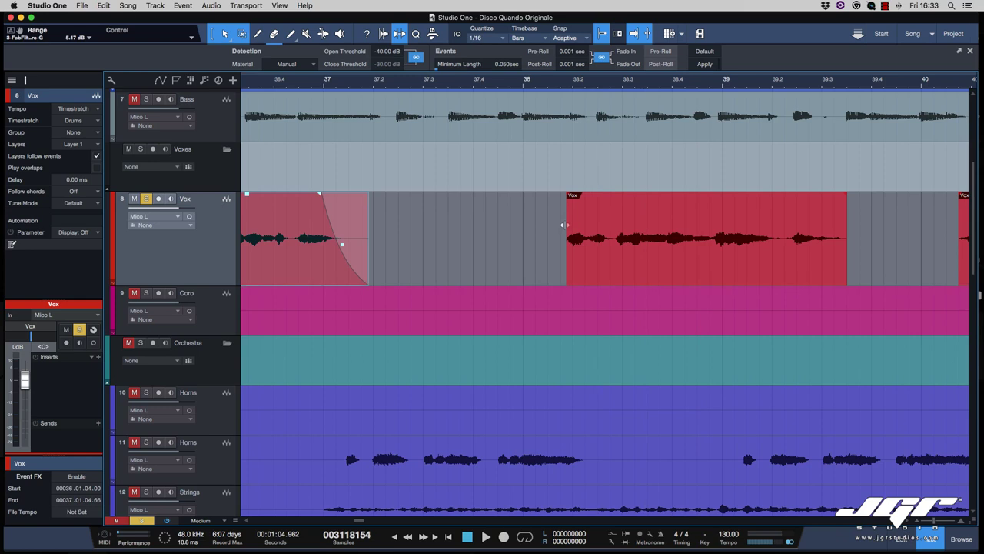
pyautogui.moveTo(566, 220); pyautogui.dragTo(570, 198)
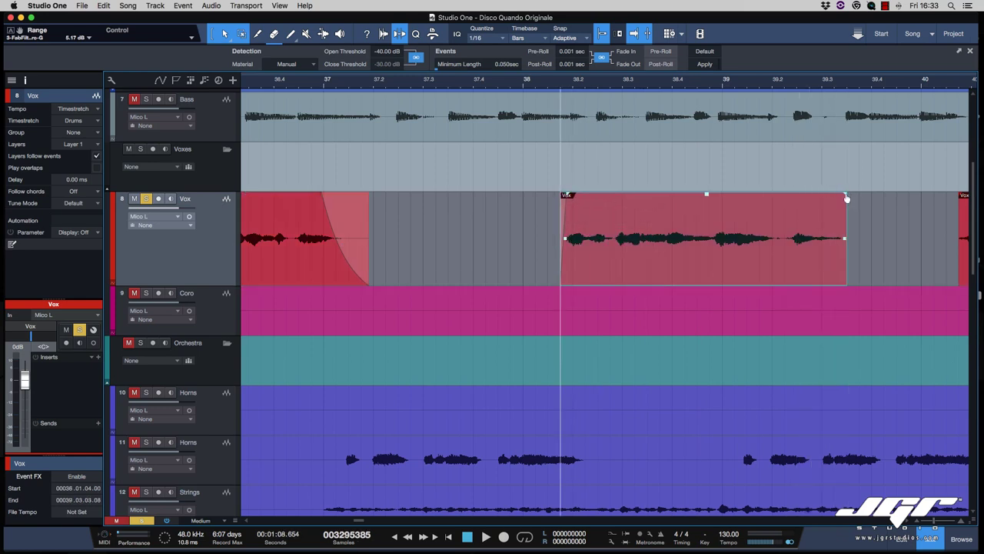
pyautogui.press('space')
# Step: Add a fade-out to the bar 38 Vox phrase, then extend its end and adjust the fade length
pyautogui.moveTo(846, 198); pyautogui.dragTo(821, 195)
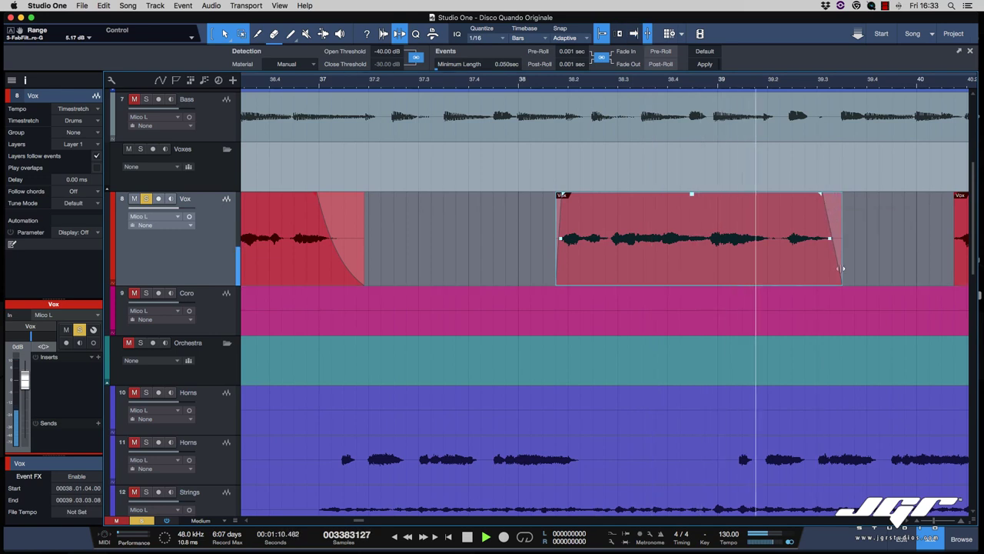
pyautogui.press('space')
pyautogui.moveTo(841, 268); pyautogui.dragTo(867, 277)
pyautogui.moveTo(826, 199); pyautogui.dragTo(814, 197)
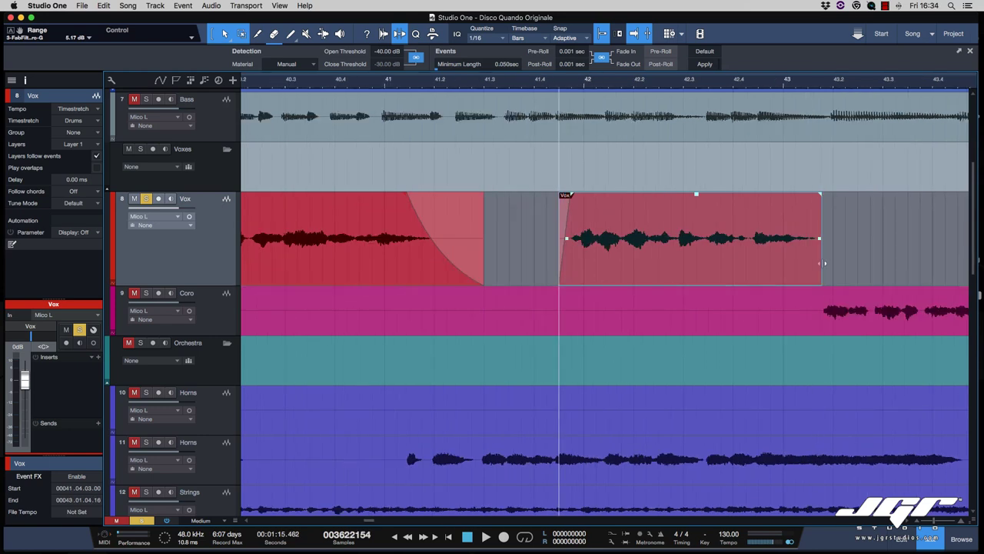
# Step: Extend the end of the Vox phrase starting at 41.04.03.00 to 43.02.02.00 and add an exponential fade-out from about bar 43
pyautogui.moveTo(817, 265); pyautogui.dragTo(841, 264)
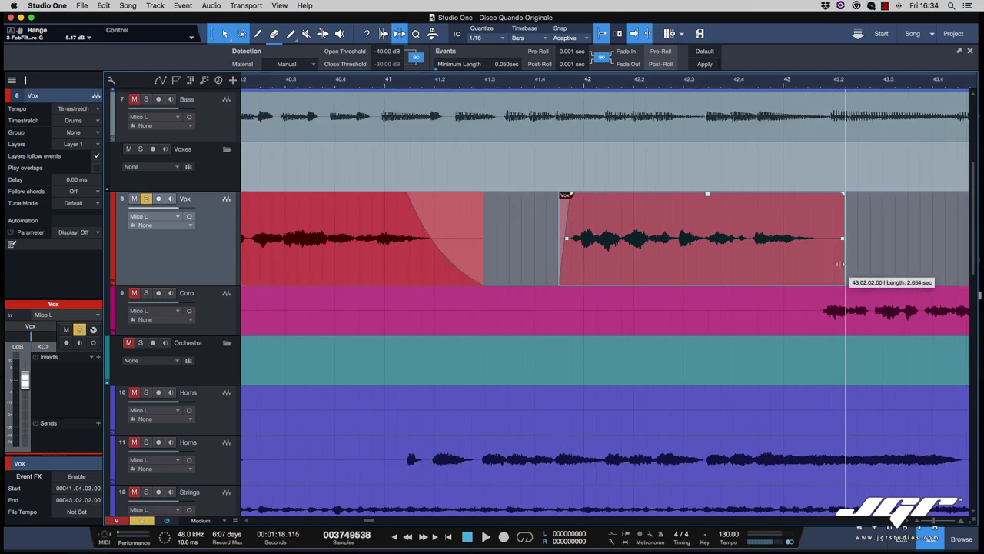
pyautogui.moveTo(844, 198); pyautogui.dragTo(782, 195)
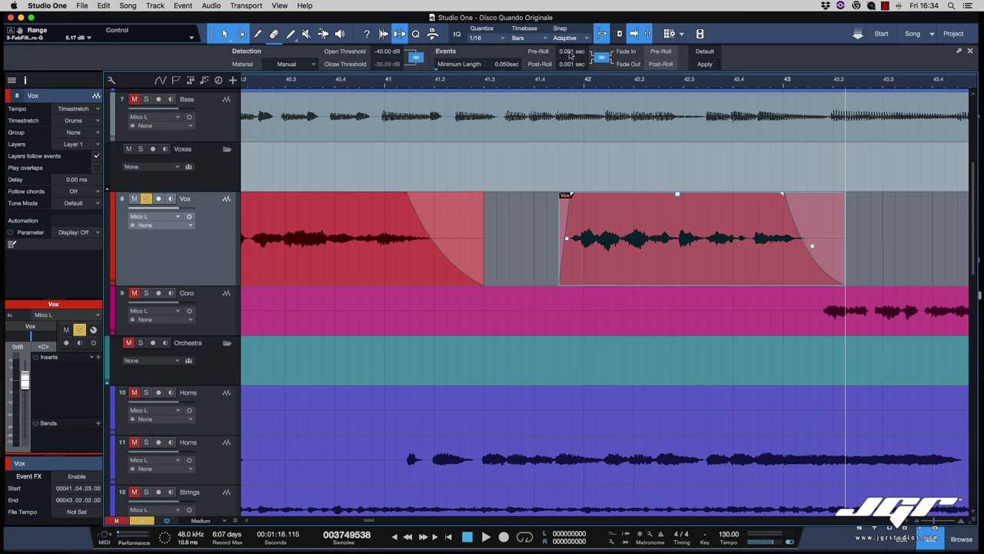
pyautogui.press('space')
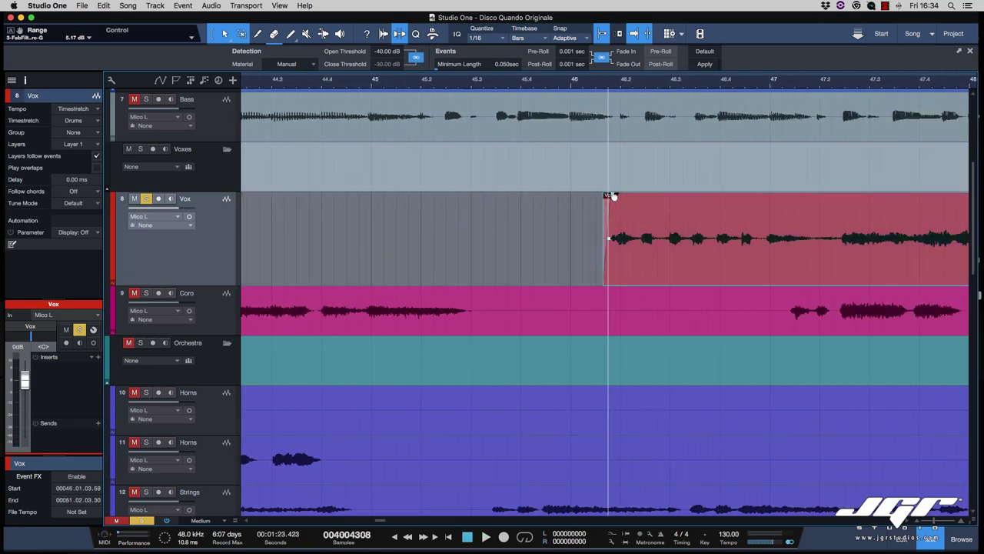
# Step: Split the long Vox event in the quiet gap before the phrase at bar 50
pyautogui.hscroll(10, 612, 196)
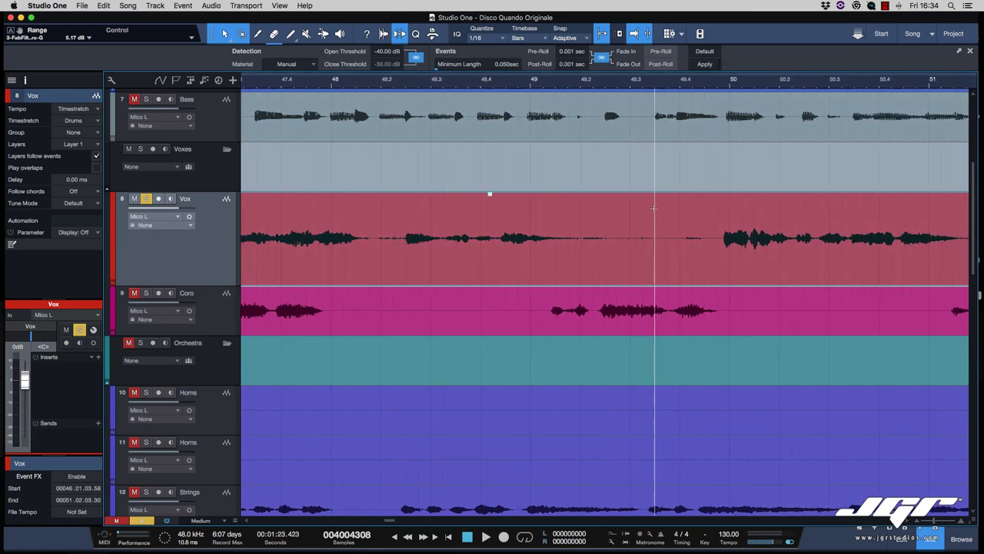
pyautogui.keyDown('alt'); pyautogui.click(675, 248); pyautogui.keyUp('alt')
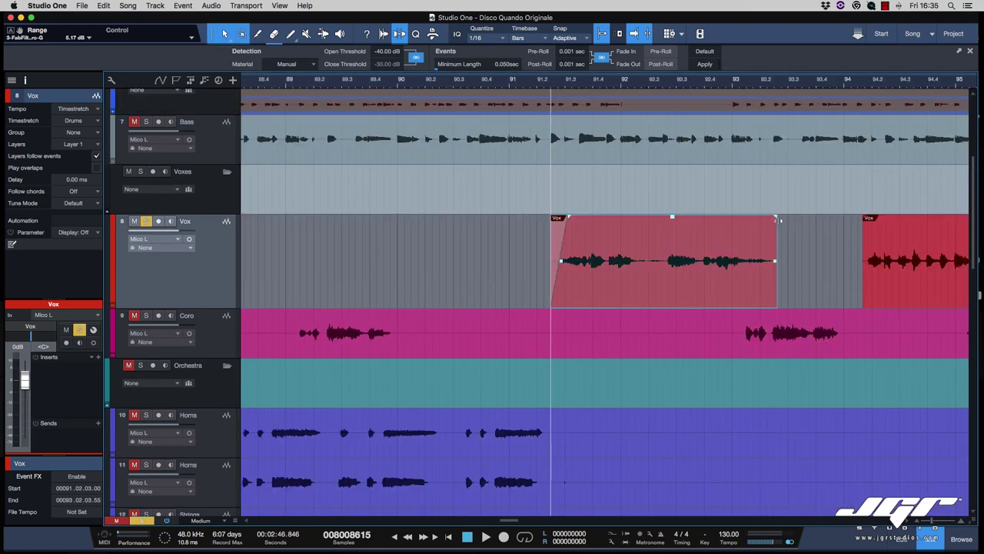
# Step: Extend the Vox phrase at bar 91 to 93.03.01.00 with a curved fade-out and split it before its second half
pyautogui.moveTo(779, 250); pyautogui.dragTo(787, 252)
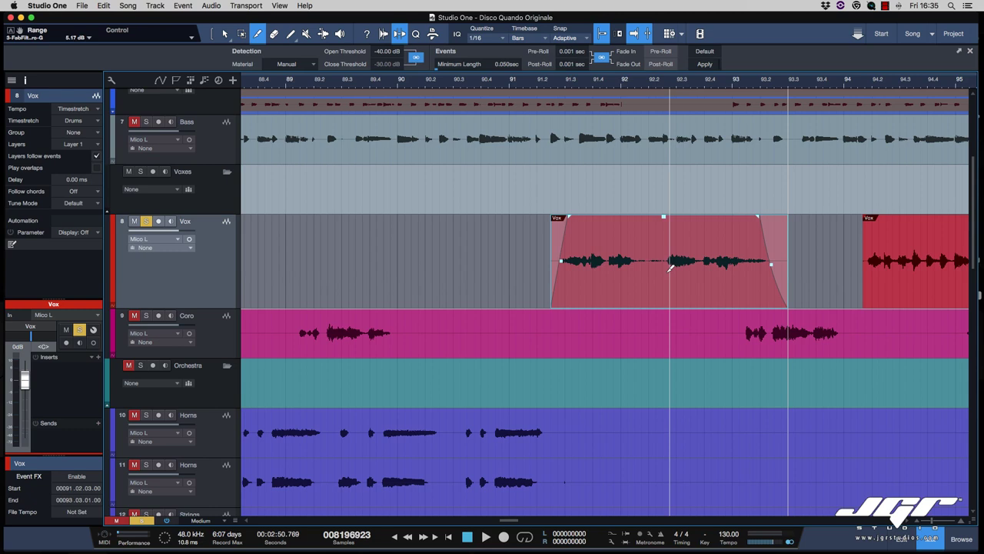
pyautogui.keyDown('alt'); pyautogui.click(664, 260); pyautogui.keyUp('alt')
# Step: Trim the first half of the split bar 91 phrase to end at 92.02.01.00 with a curved fade-out and play it back
pyautogui.moveTo(662, 228); pyautogui.dragTo(623, 224)
pyautogui.click(538, 91)
pyautogui.press('space')
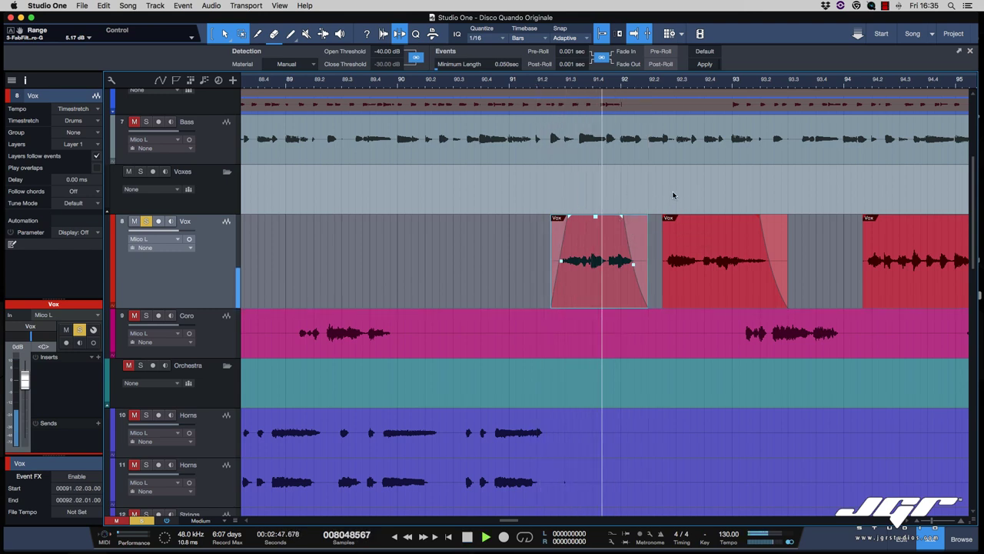
# Step: Extend the first half's end to 92.02.02.00 and give the second half a very short fade-in during playback
pyautogui.moveTo(648, 284); pyautogui.dragTo(655, 285)
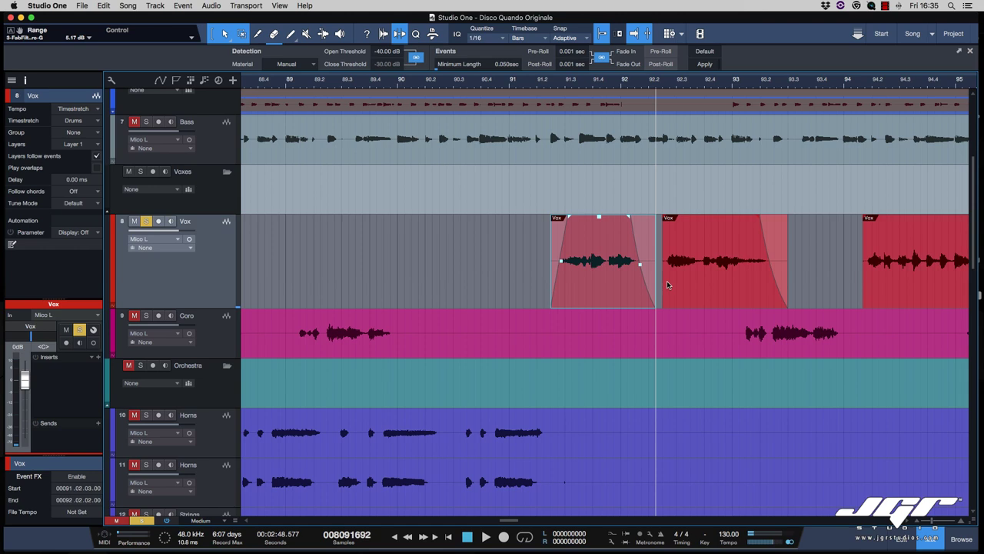
pyautogui.press('space')
pyautogui.moveTo(666, 219); pyautogui.dragTo(671, 220)
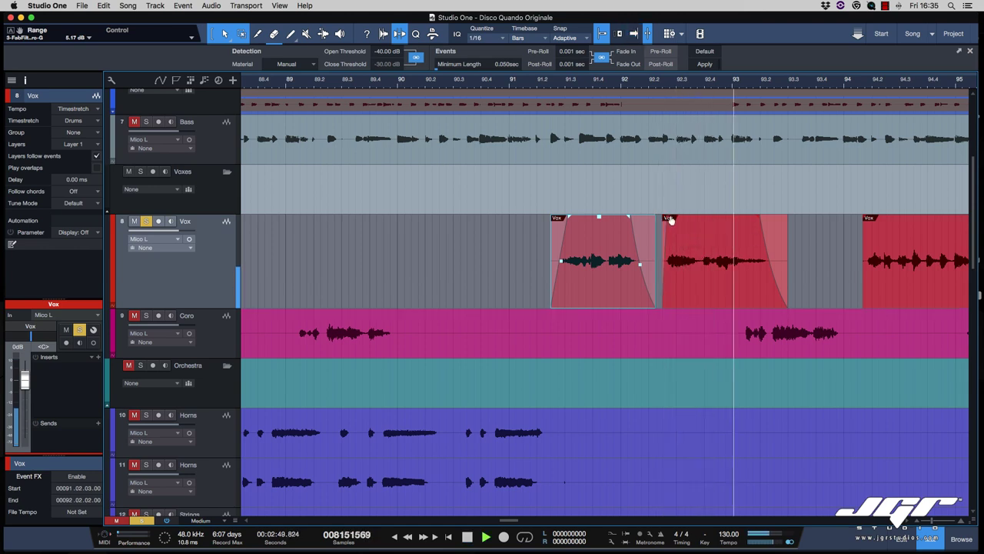
# Step: Trim the start of the bar 94 Vox phrase to 94.01.04.00 and give it a short fade-in
pyautogui.hscroll(5, 777, 233)
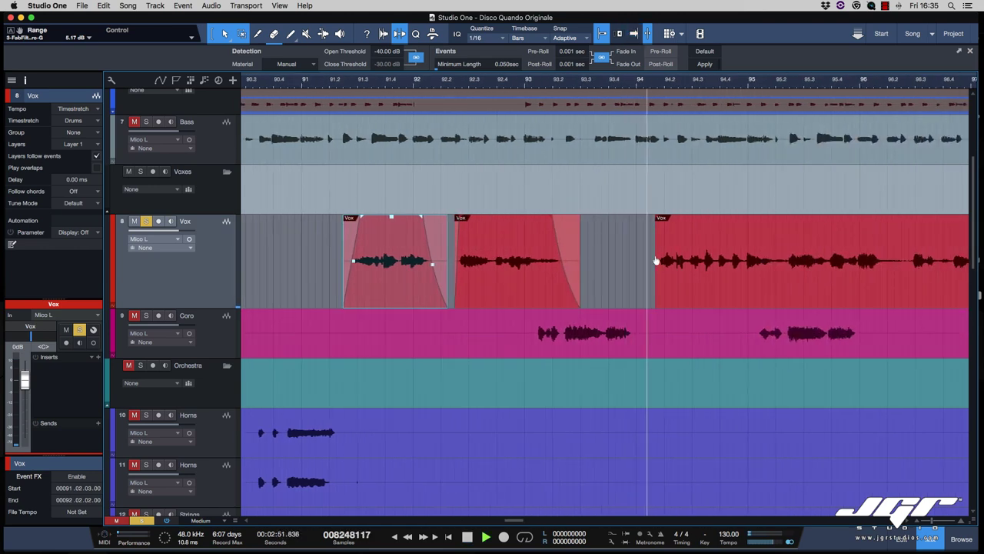
pyautogui.click(657, 258)
pyautogui.scroll(1, 659, 250)
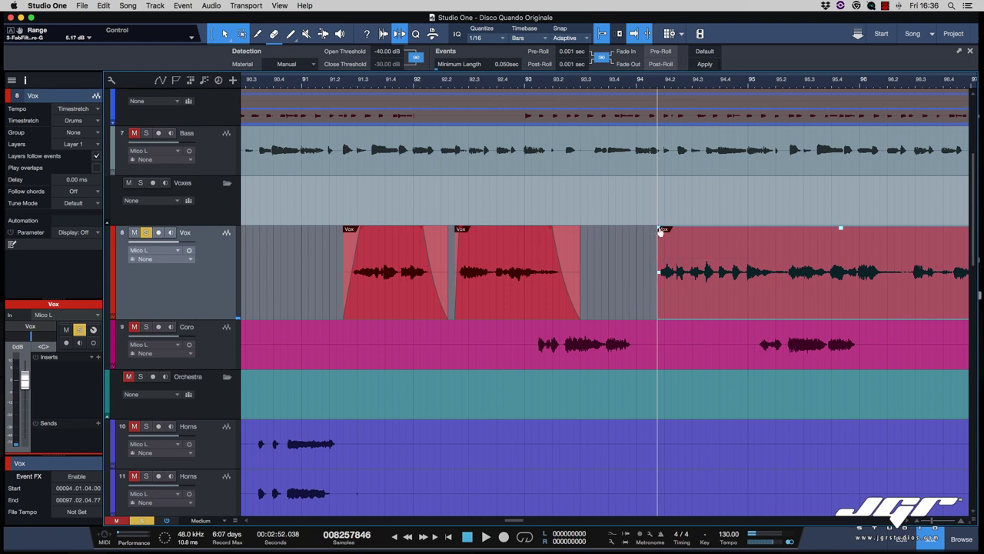
# Step: Extend the end of the bar 94 Vox phrase to 97.03.01.00 with an exponential fade-out from about bar 97
pyautogui.hscroll(5, 714, 252)
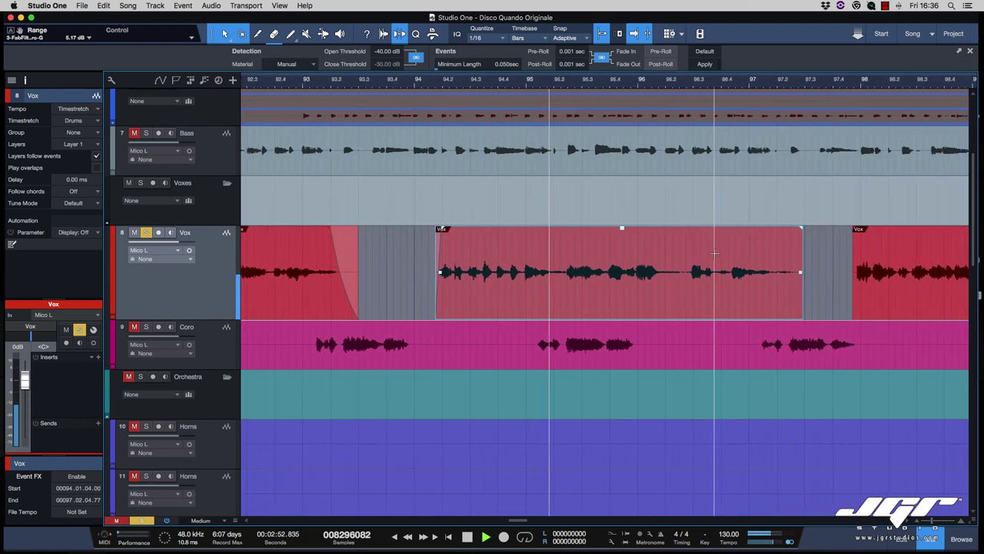
pyautogui.moveTo(789, 236); pyautogui.dragTo(740, 254)
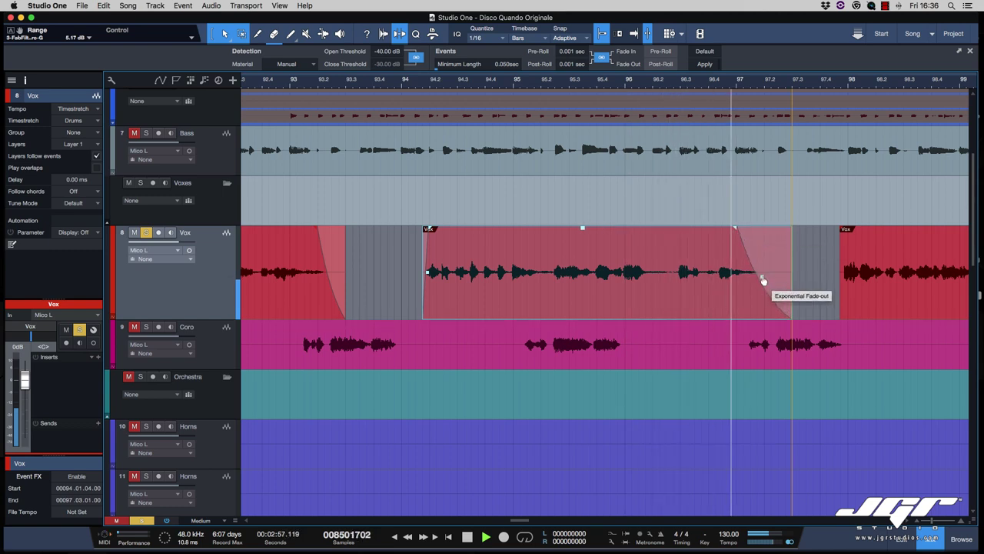
pyautogui.press('space')
# Step: Set the start of the Vox phrase just before bar 98 to 97.04.04.00
pyautogui.hscroll(4, 776, 256)
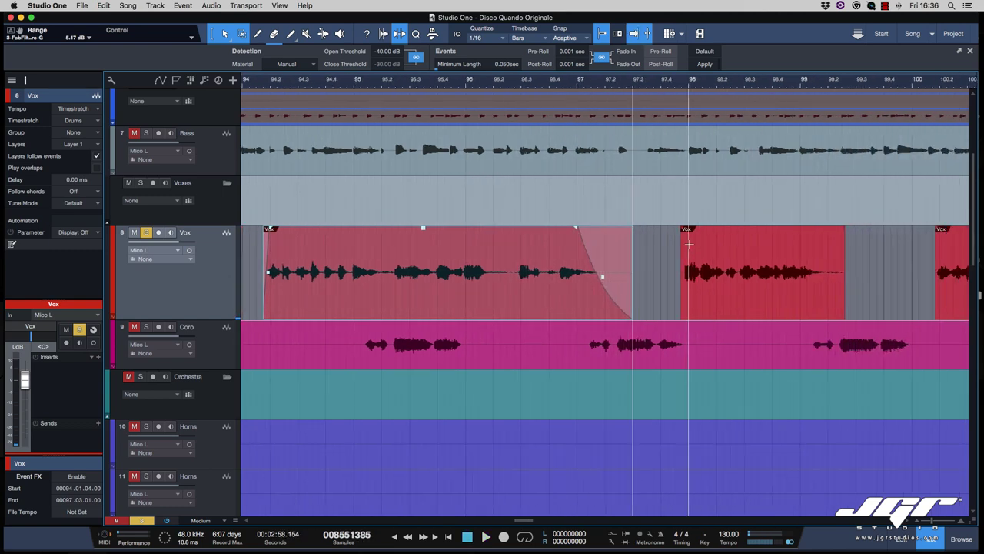
pyautogui.scroll(3, 682, 244)
pyautogui.click(681, 243)
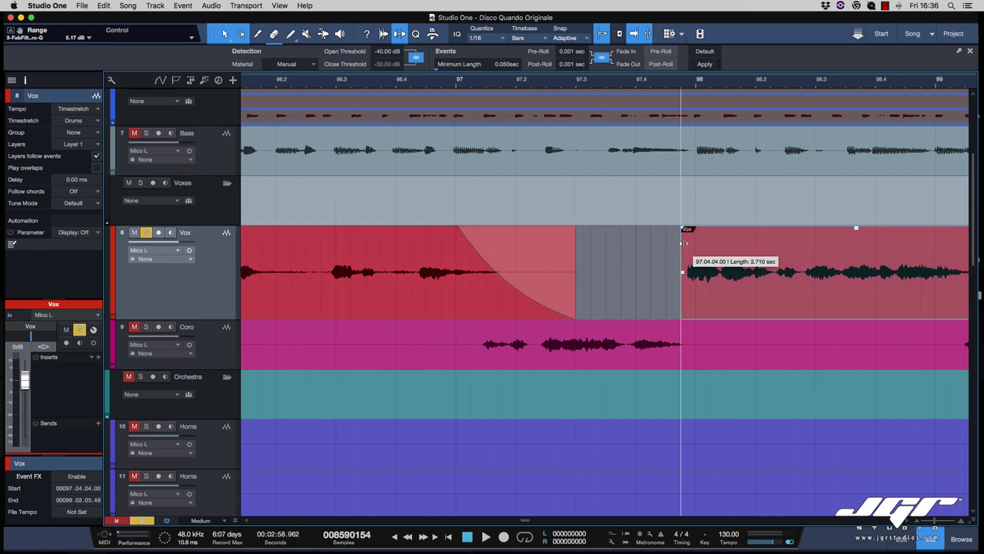
# Step: Add a long curved fade-out to the end of the Vox phrase starting at 97.04.04.00
pyautogui.hscroll(6, 705, 239)
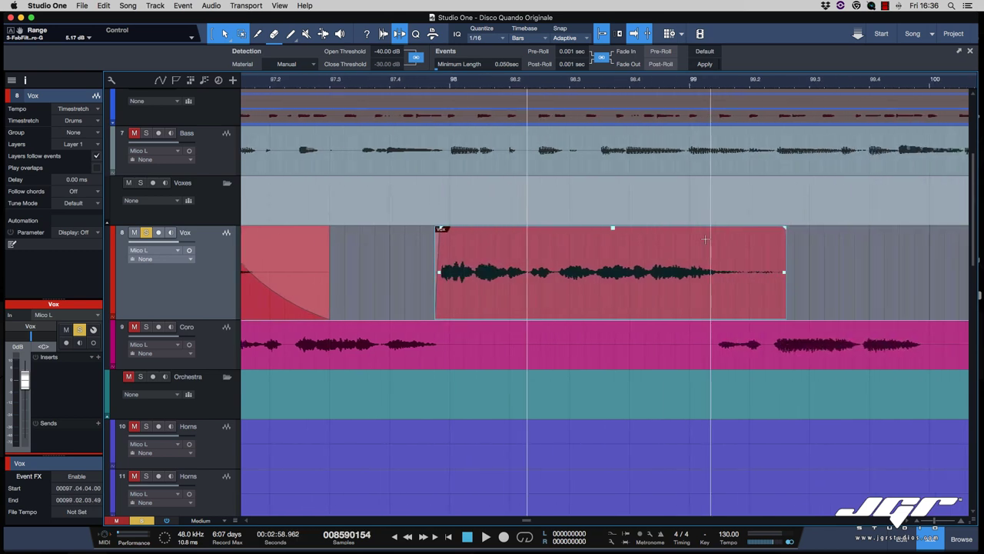
pyautogui.hscroll(1, 705, 239)
pyautogui.moveTo(750, 235); pyautogui.dragTo(655, 244)
pyautogui.moveTo(703, 272); pyautogui.dragTo(705, 281)
pyautogui.press('space')
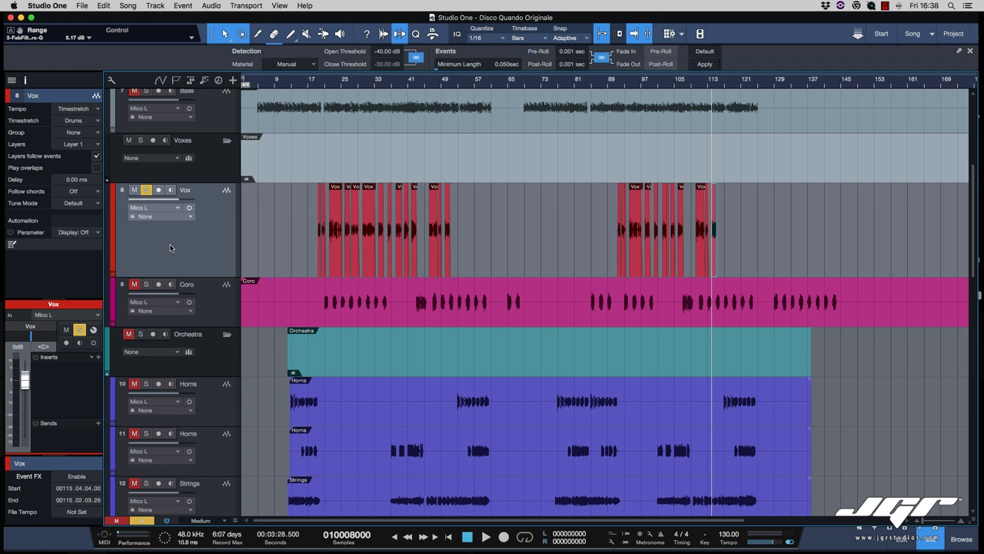
# Step: Duplicate the active layer of the Vox track, keeping the edited phrases on the original layer
pyautogui.rightClick(170, 248)
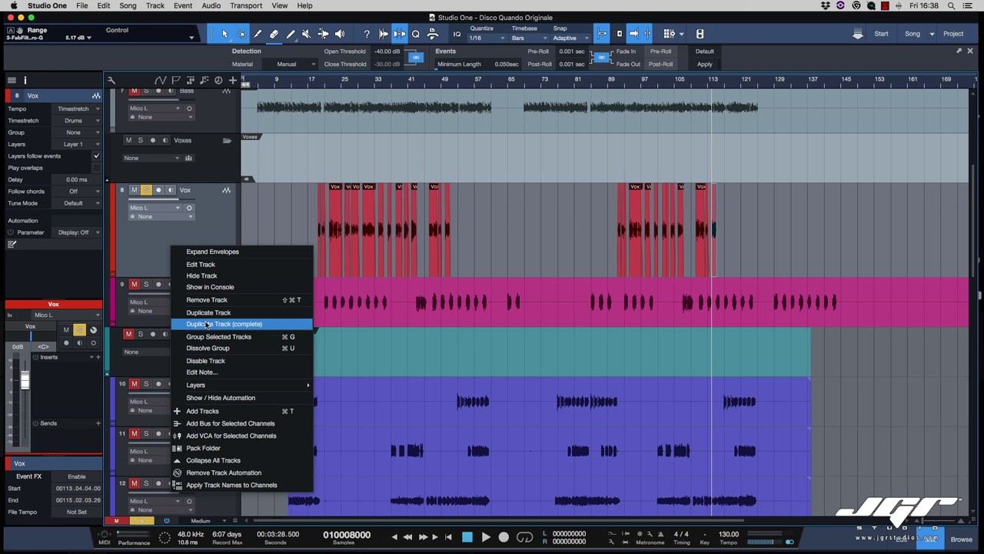
pyautogui.click(142, 252)
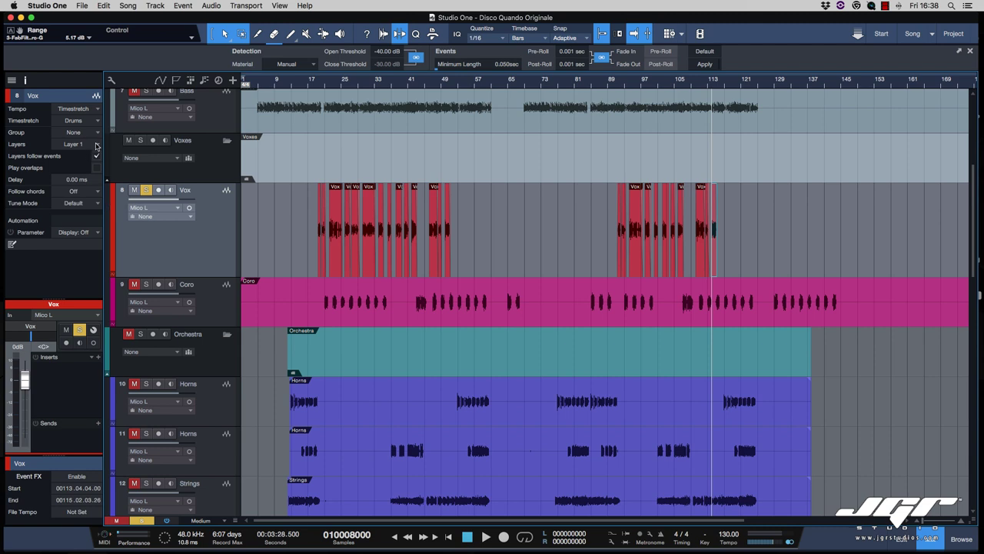
pyautogui.click(96, 144)
pyautogui.click(69, 186)
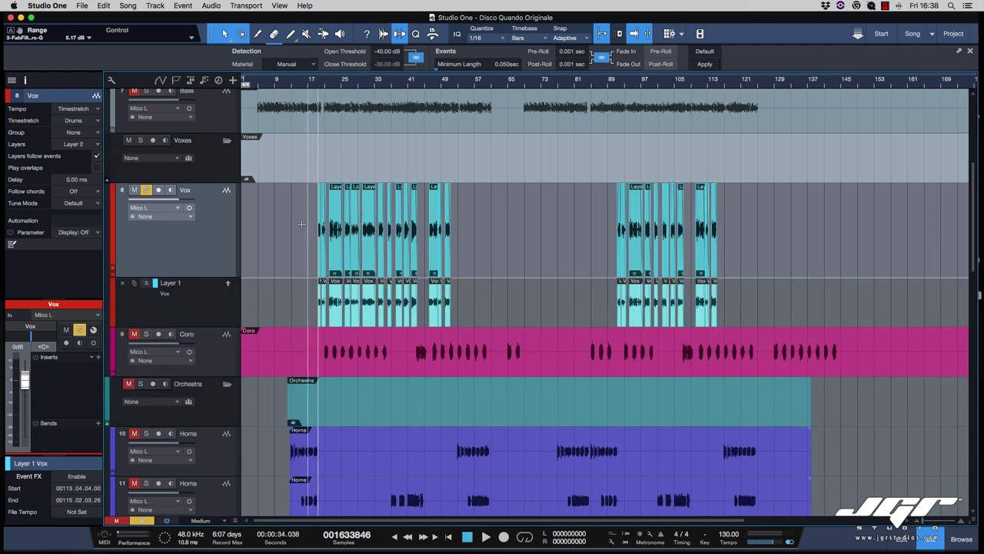
# Step: Bounce the Vox phrases on the duplicate layer into one continuous event from bar 17 to 136, and switch the track back to Layer 1
pyautogui.moveTo(309, 252); pyautogui.dragTo(777, 220)
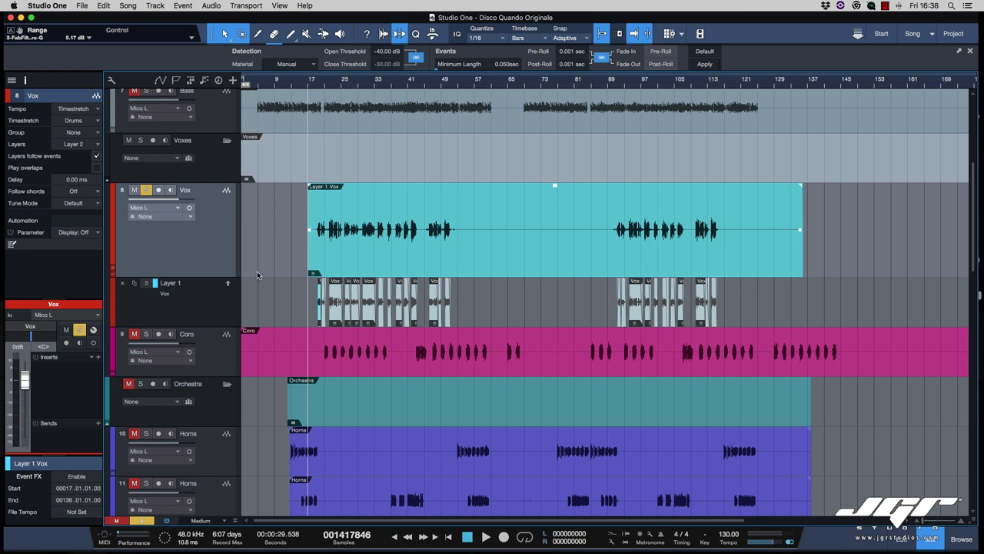
pyautogui.click(259, 273)
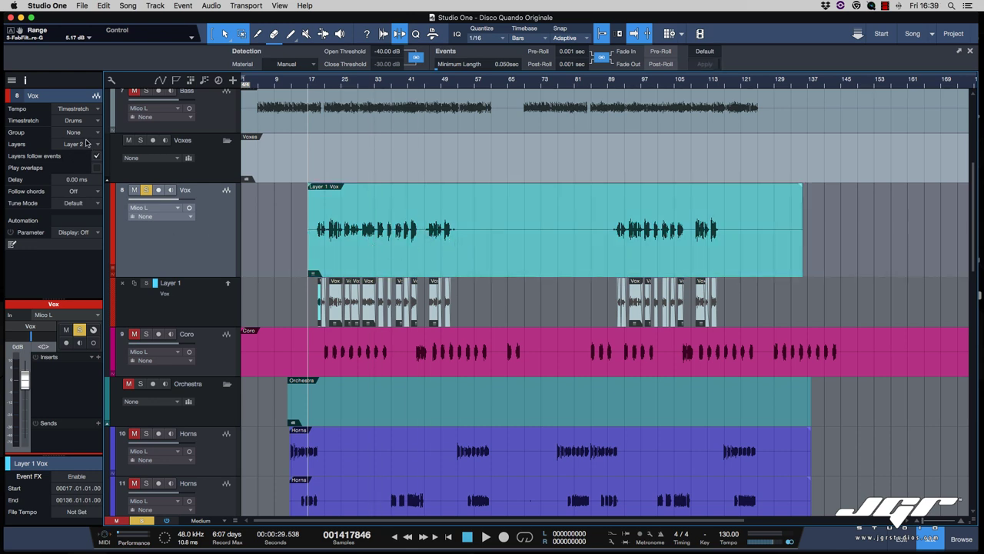
pyautogui.click(95, 144)
pyautogui.click(101, 156)
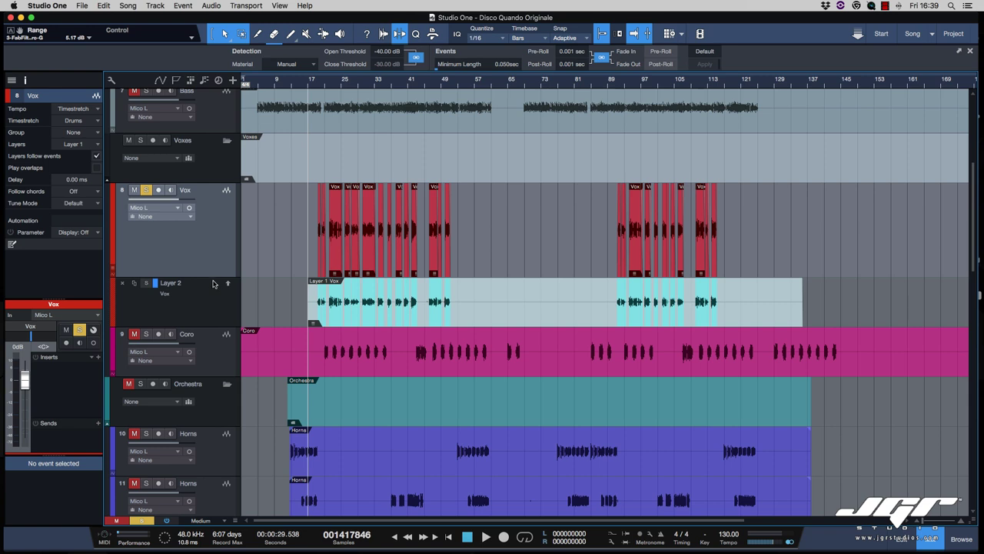
# Step: Turn off the Vox solo so all tracks play, and select the Coro event
pyautogui.scroll(3, 309, 254)
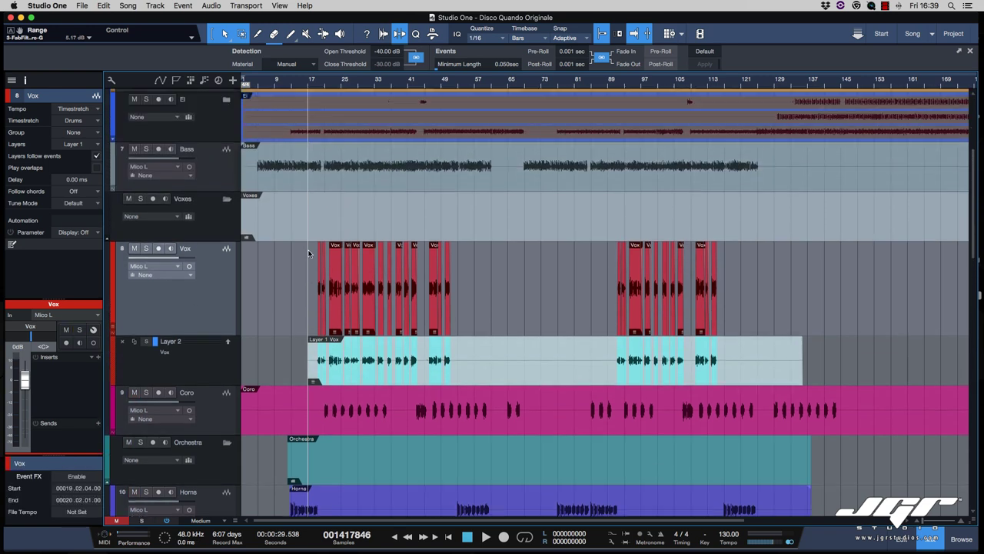
pyautogui.scroll(-5, 307, 257)
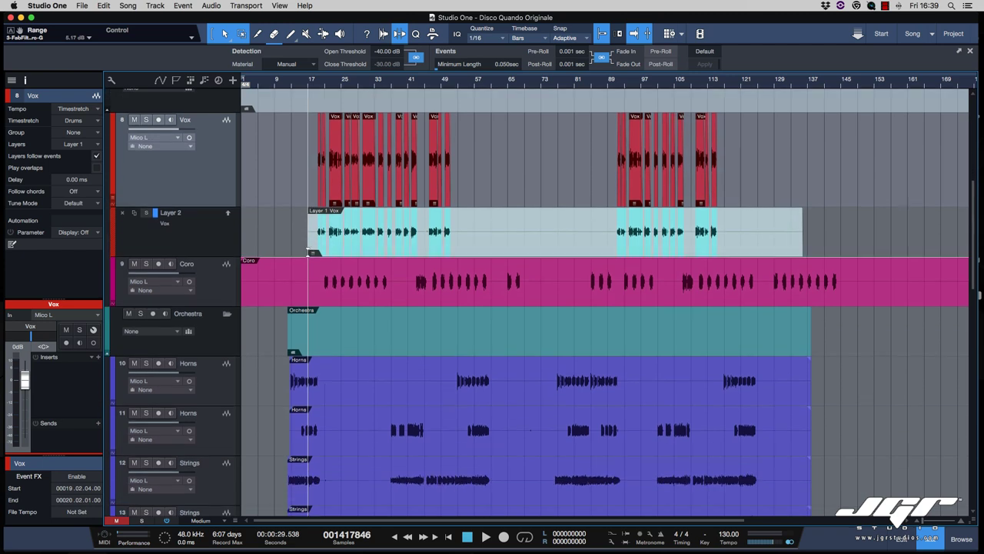
pyautogui.click(292, 296)
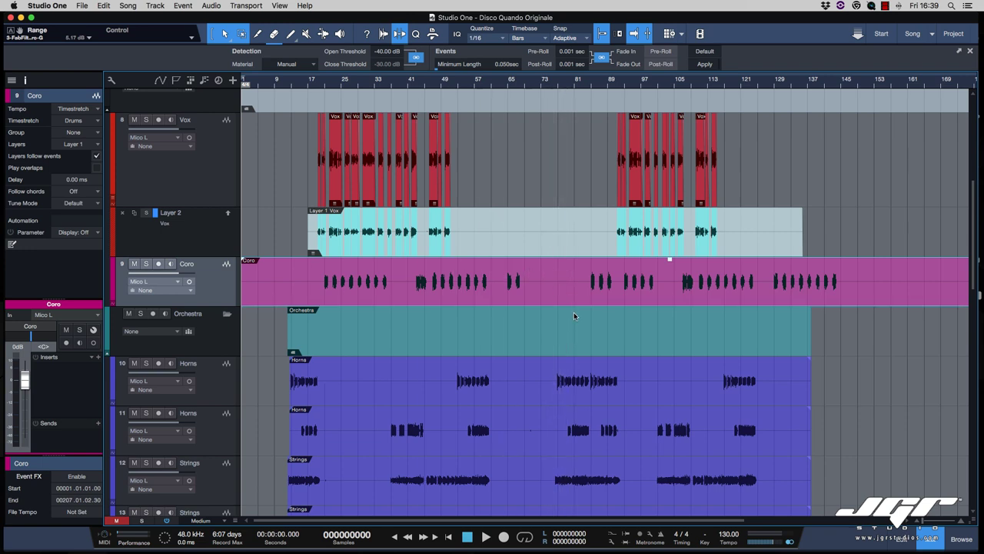
# Step: Look over the arrangement's other tracks from the guitars down to the orchestra, and switch to TextEdit
pyautogui.scroll(-8, 574, 312)
pyautogui.scroll(15, 574, 315)
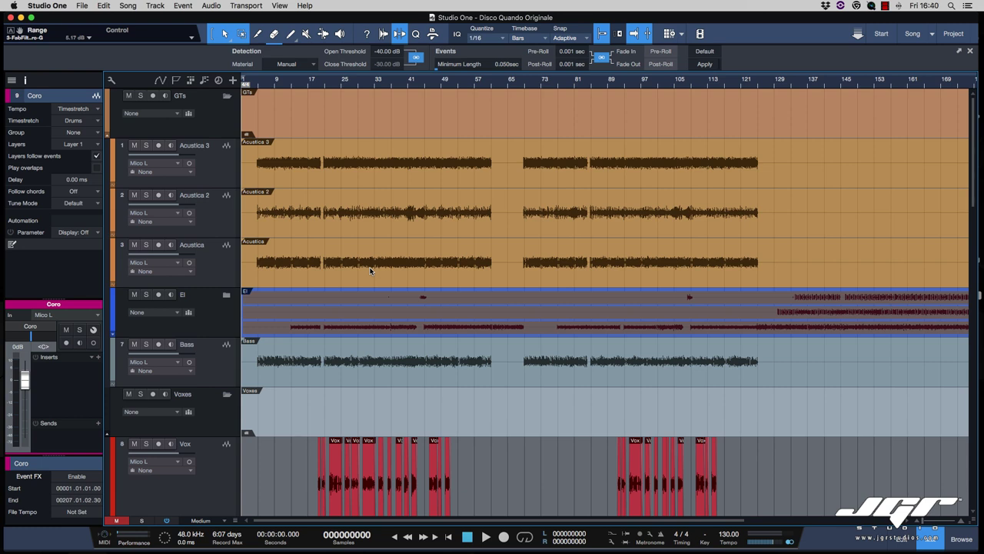
pyautogui.scroll(-5, 370, 270)
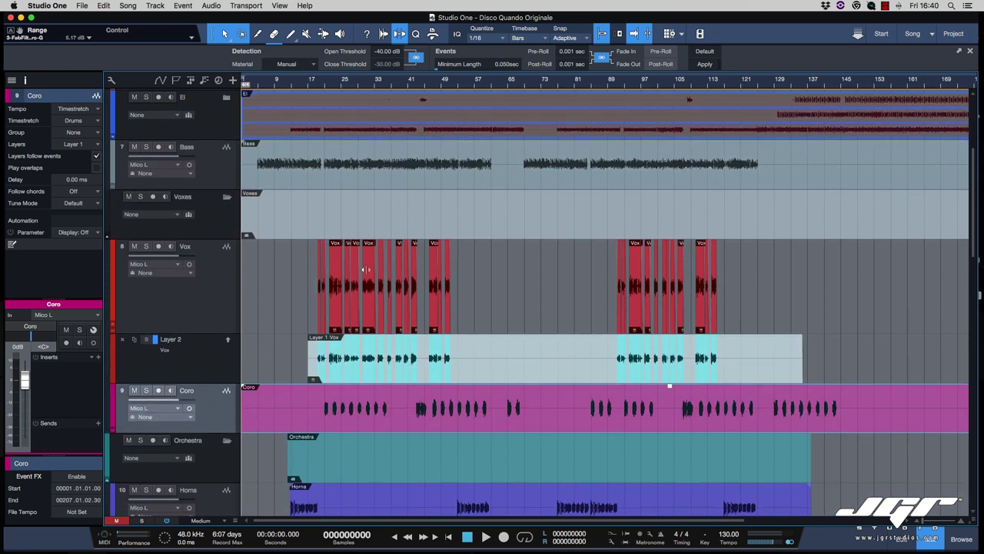
pyautogui.press('super+Tab')
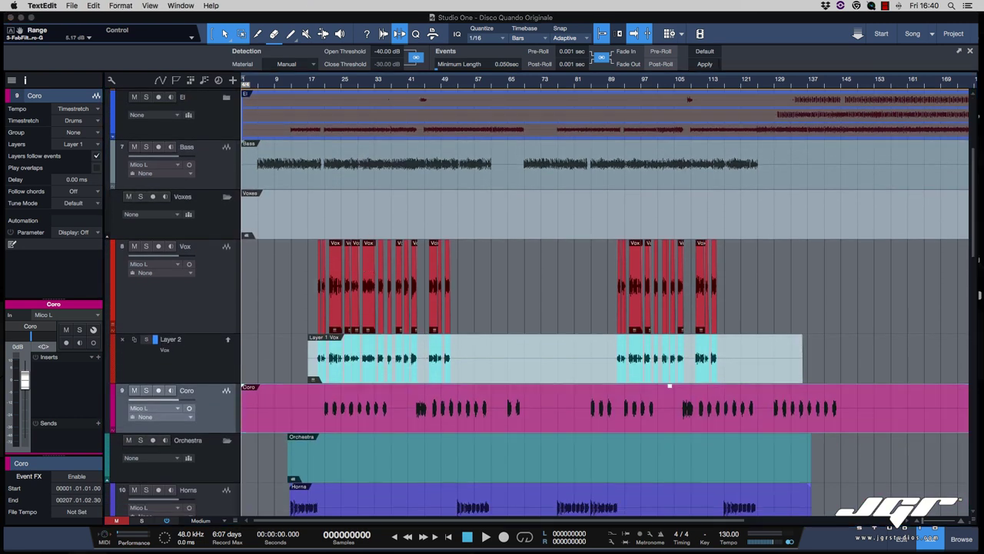